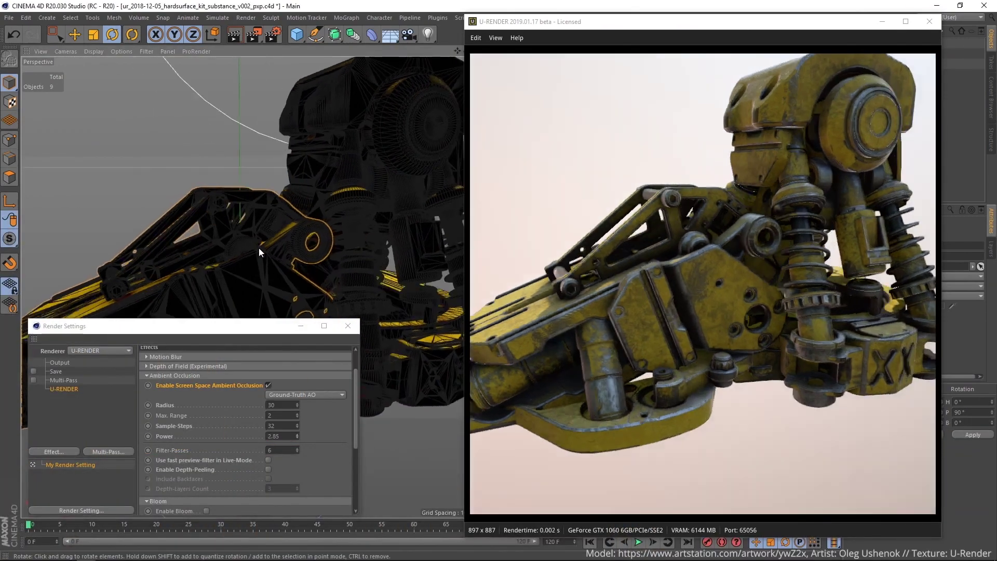
- Rotate the light with the rotate gizmo to swing the shadows across the gray leg
mouse_move(259, 248)
left_mouse_down("alt")
mouse_move(70, 242)
mouse_move(266, 249)
mouse_move(244, 256)
mouse_move(282, 341)
left_mouse_up("alt")
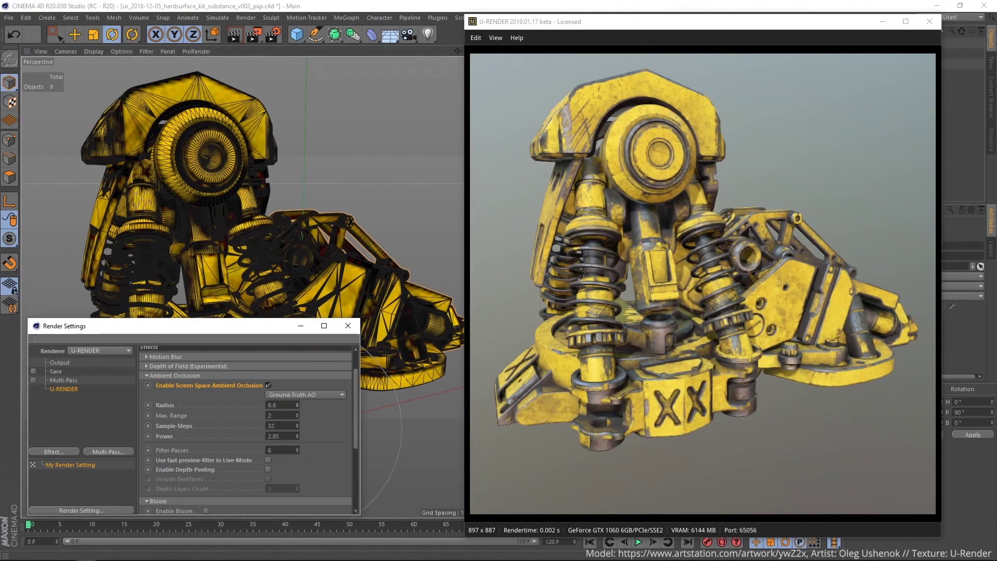
mouse_move(234, 257)
left_mouse_down("alt")
mouse_move(275, 267)
mouse_move(51, 271)
mouse_move(321, 236)
left_mouse_up("alt")
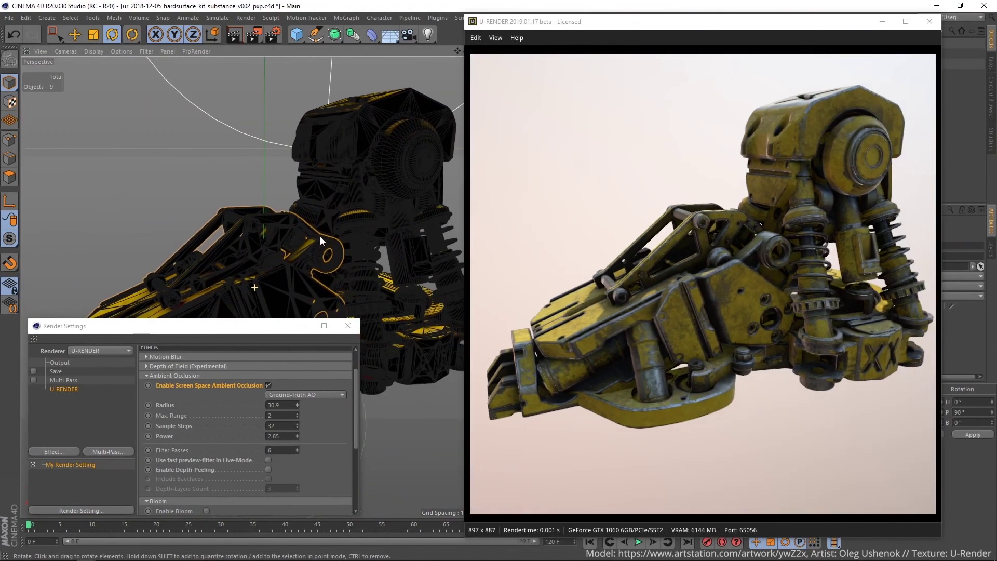
mouse_move(296, 408)
left_mouse_down()
mouse_move(295, 436)
mouse_move(295, 374)
left_mouse_up()
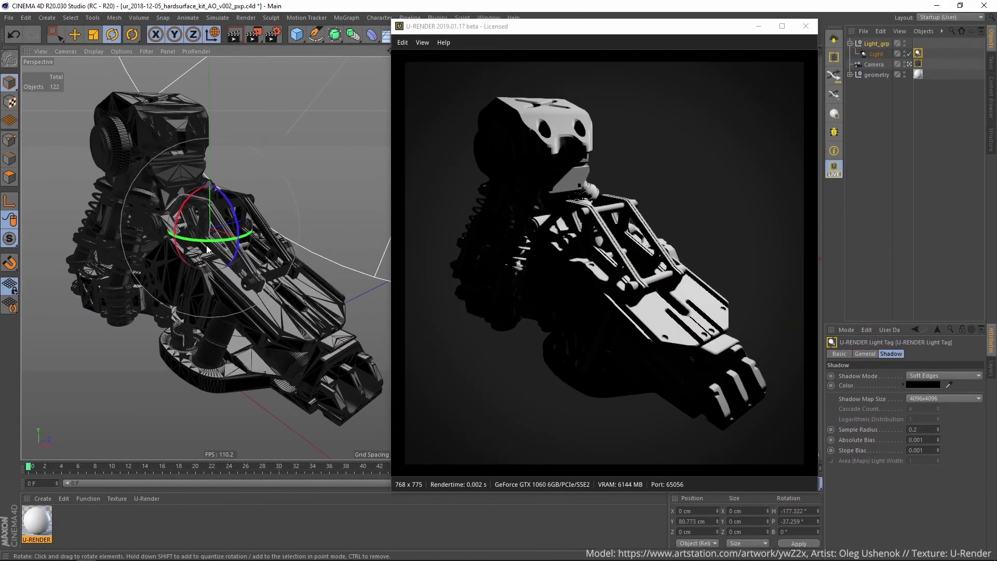
right_click_drag(206, 246, 208, 246, "alt")
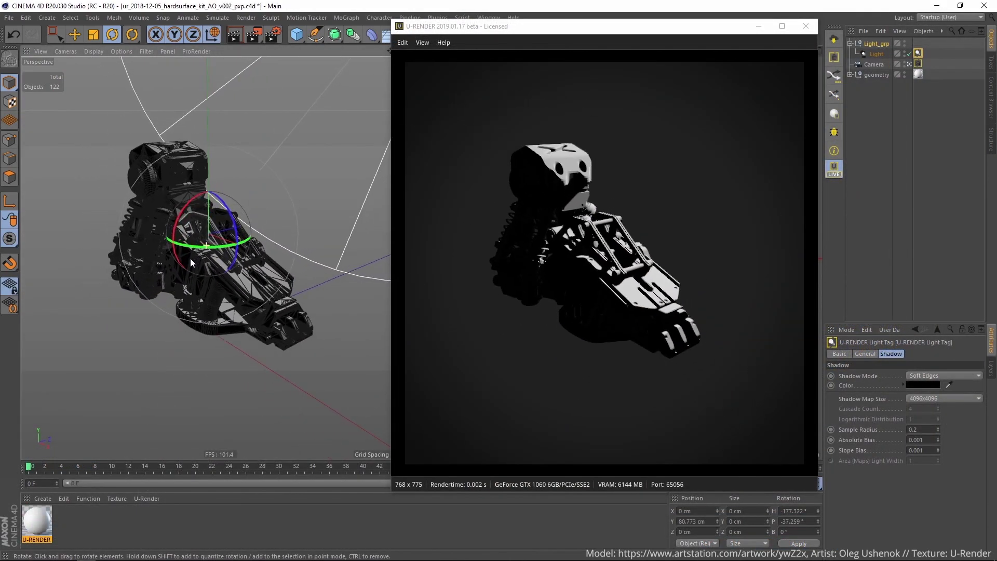
mouse_move(207, 246)
left_mouse_down()
mouse_move(257, 251)
mouse_move(305, 142)
mouse_move(130, 271)
left_mouse_up()
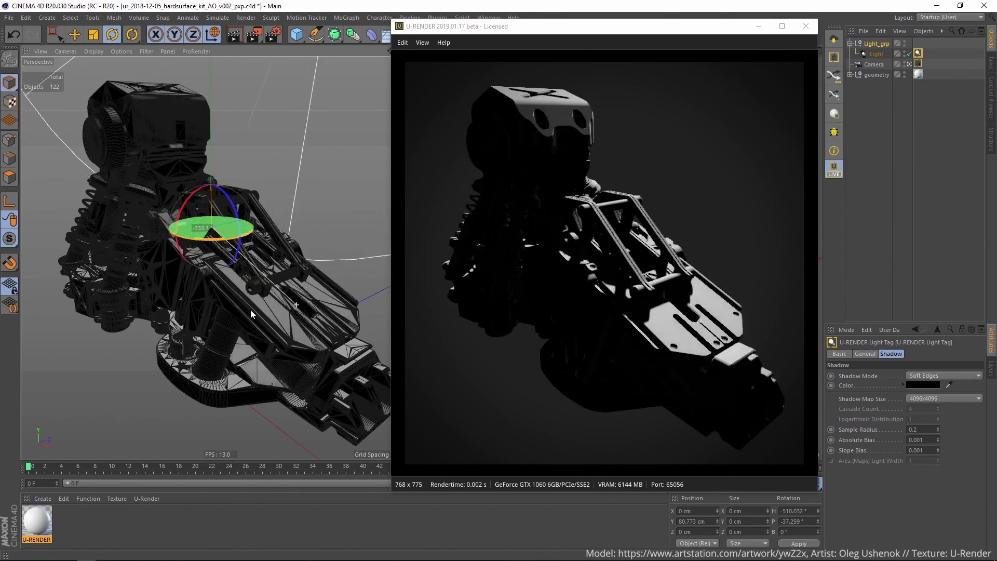
left_click_drag(130, 271, 117, 263)
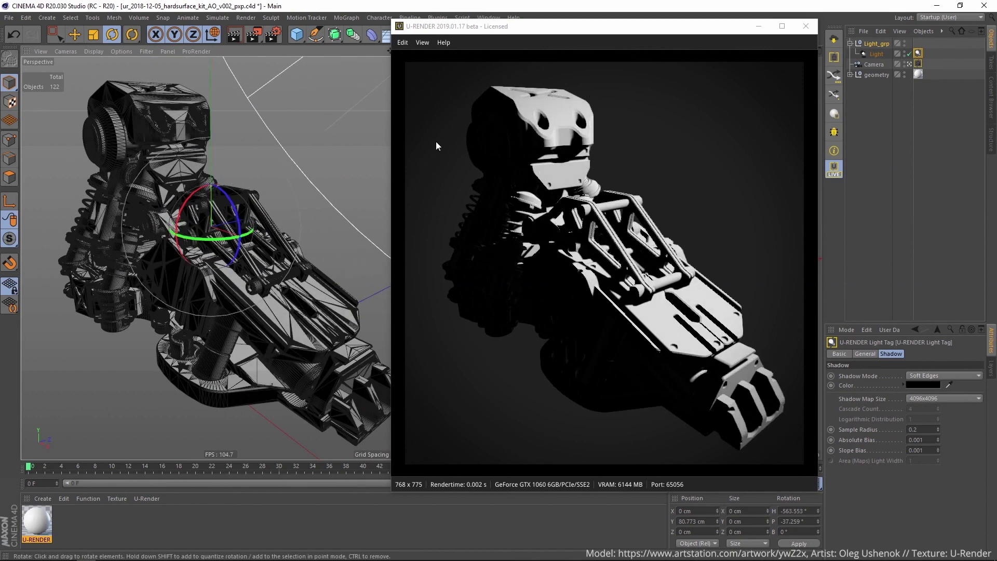
- Enable Diffuse IBL in Render Settings > U-RENDER > Environment, then rotate the light again
left_click(274, 37)
mouse_move(333, 53)
left_mouse_down()
mouse_move(211, 105)
mouse_move(124, 110)
left_mouse_up()
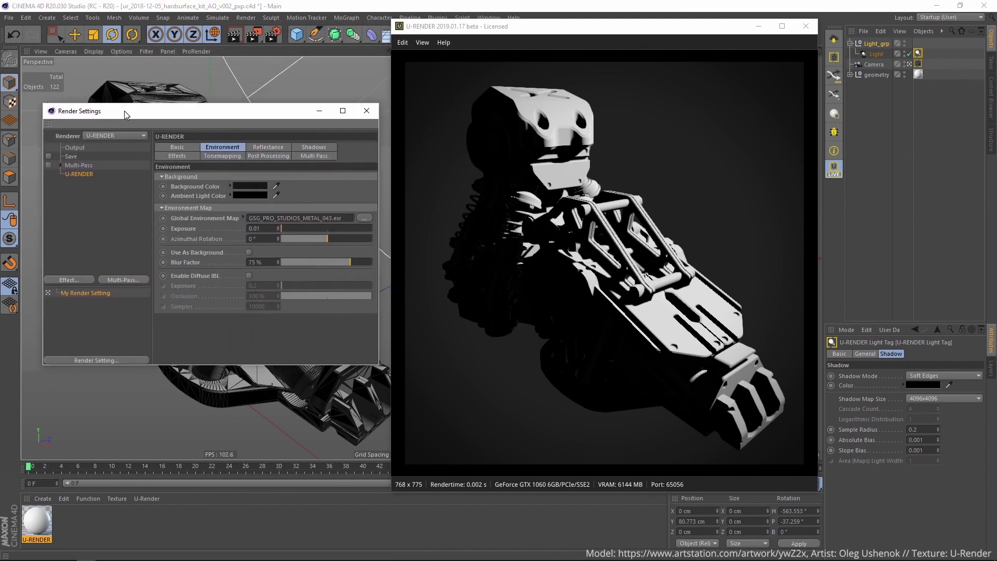
left_click(248, 275)
left_click(367, 110)
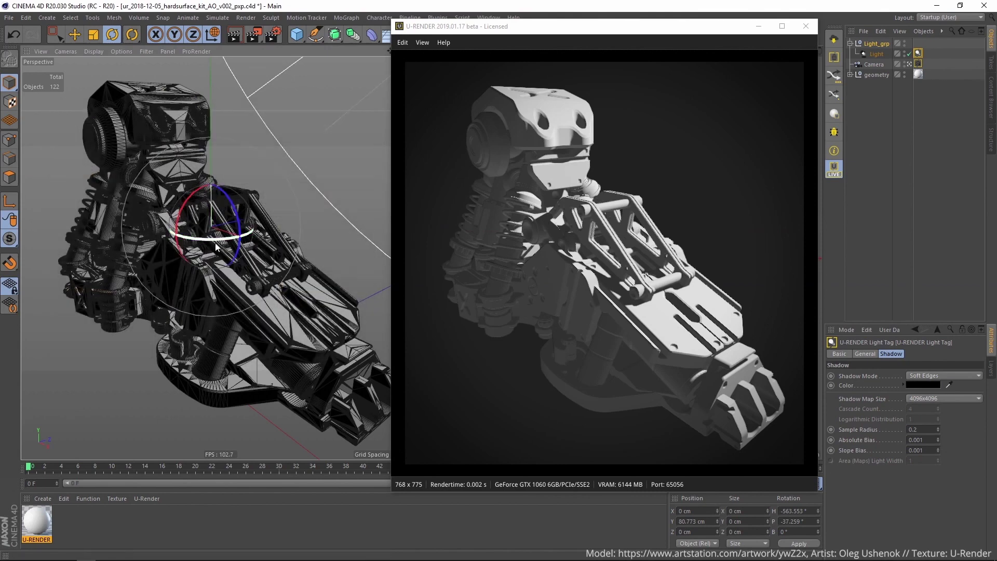
left_click_drag(198, 240, 183, 234)
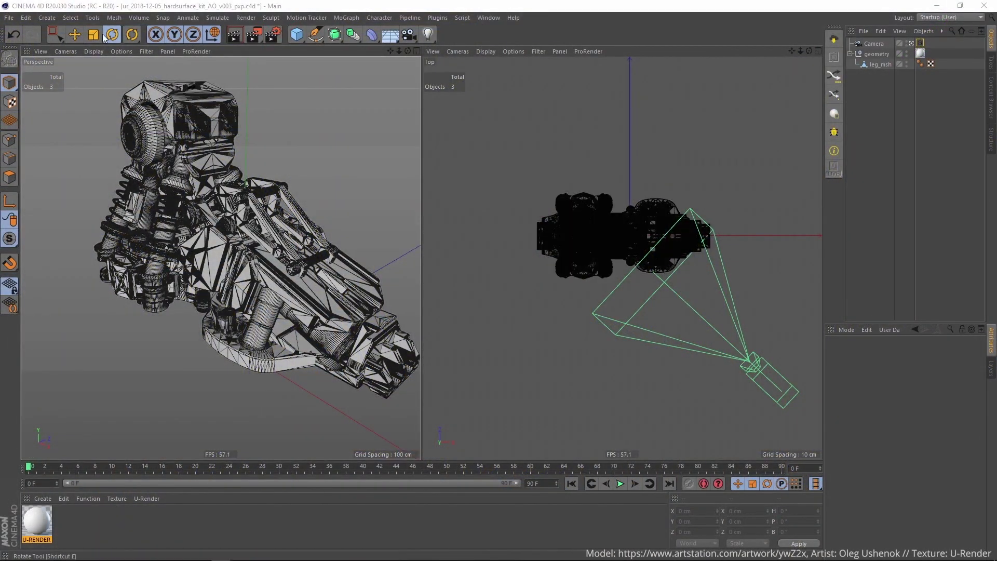
- Create a new light, group it under a null with Alt+G and rename the group Light_grp
left_click(48, 17)
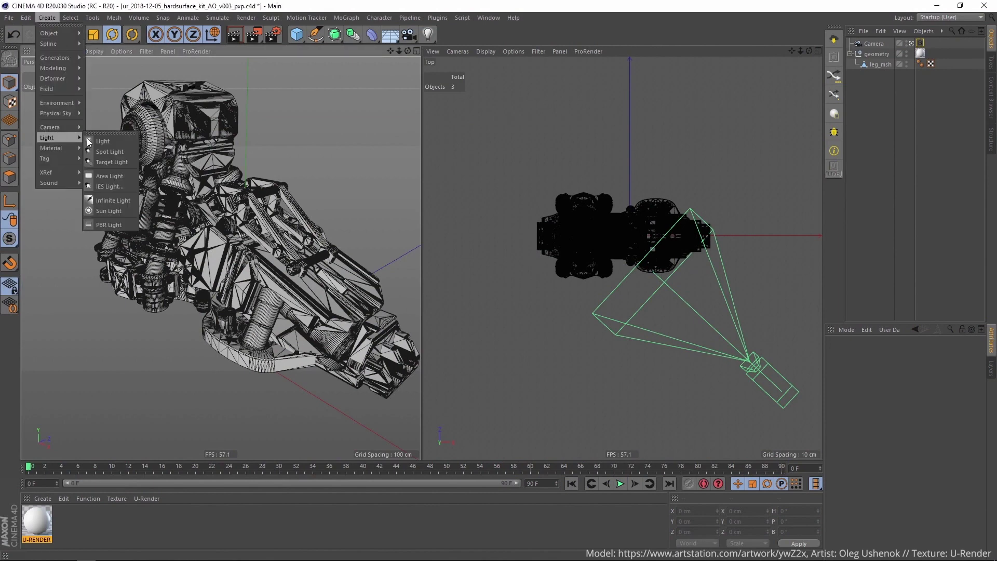
left_click(135, 140)
key("alt+g")
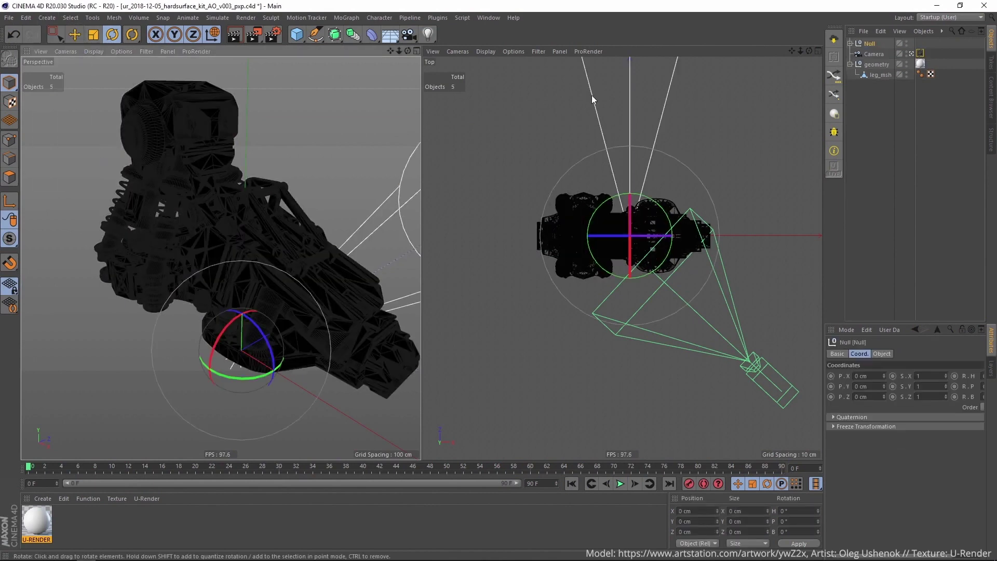
double_click(870, 43)
type("li")
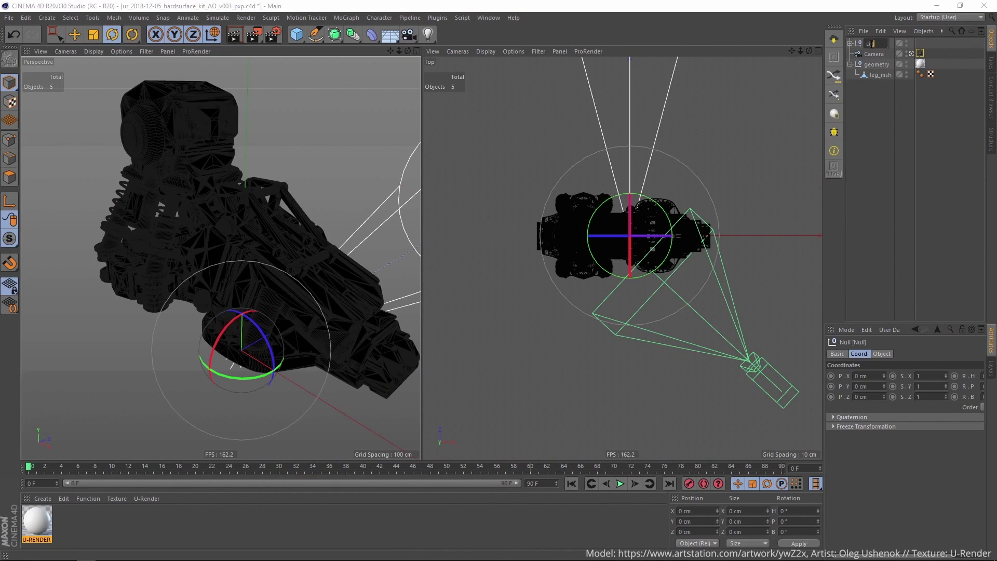
type("ght_grp")
key("Return")
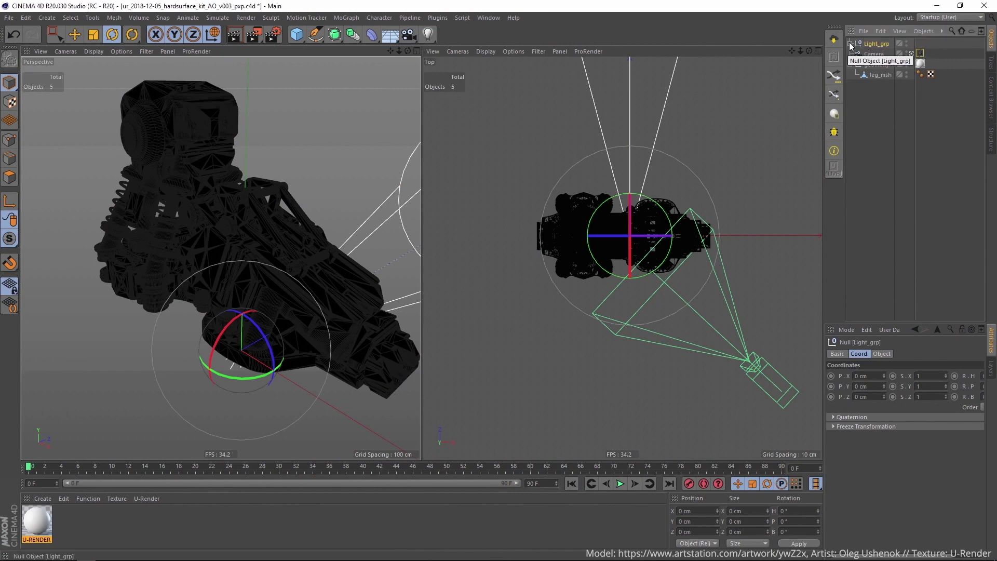
- Raise the Light_grp group in Y so the light sits above the leg
left_click(850, 44)
left_click(875, 54)
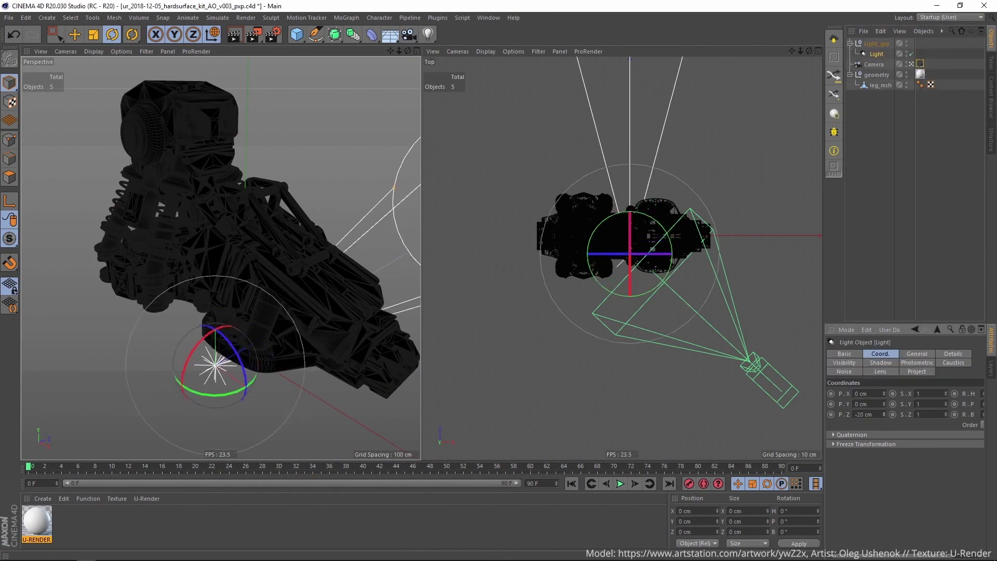
left_click(870, 44)
left_click_drag(243, 284, 243, 194)
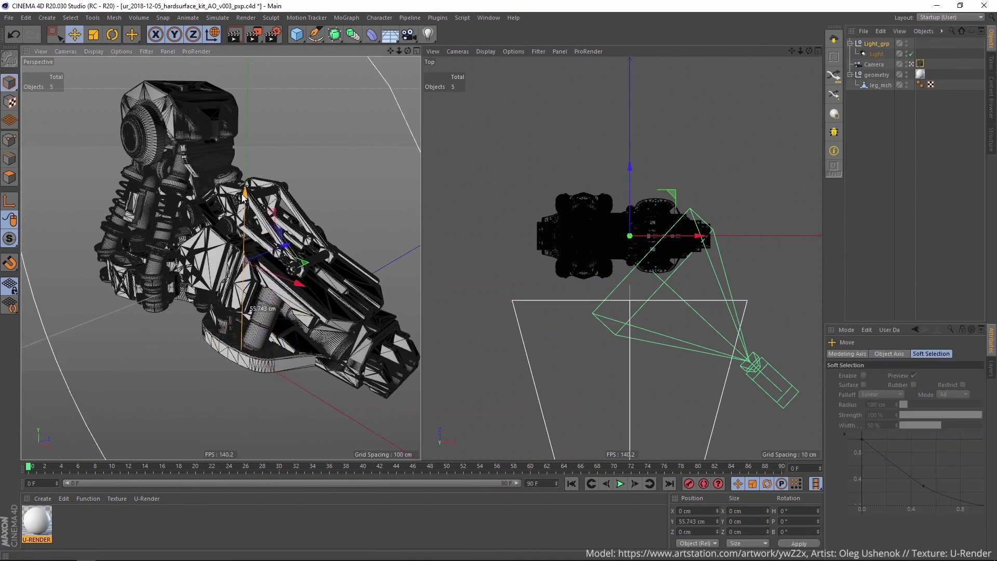
- Add a U-Render Light Tag to the light and set its Shadow Mode to Soft Edges
right_click(872, 54)
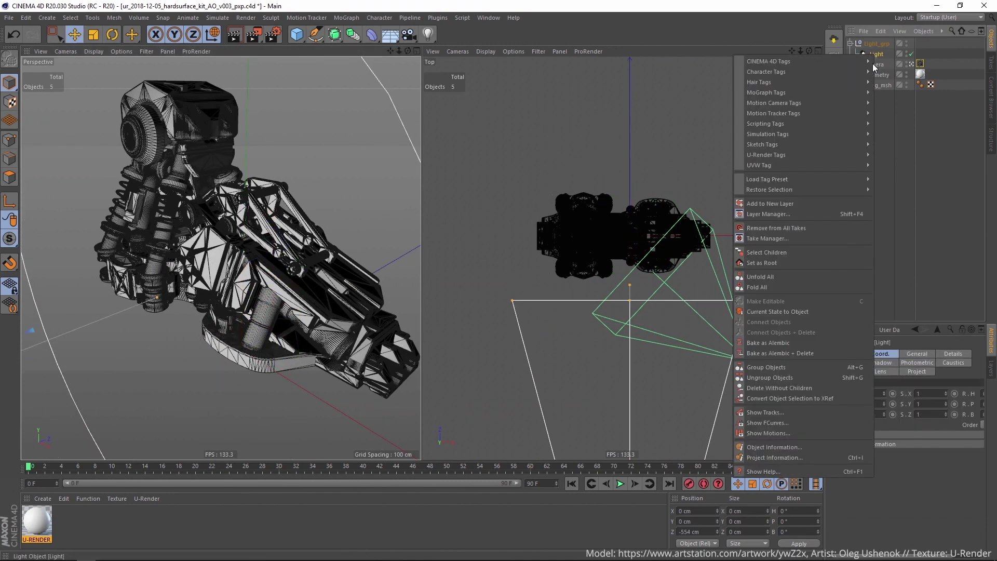
left_click(900, 164)
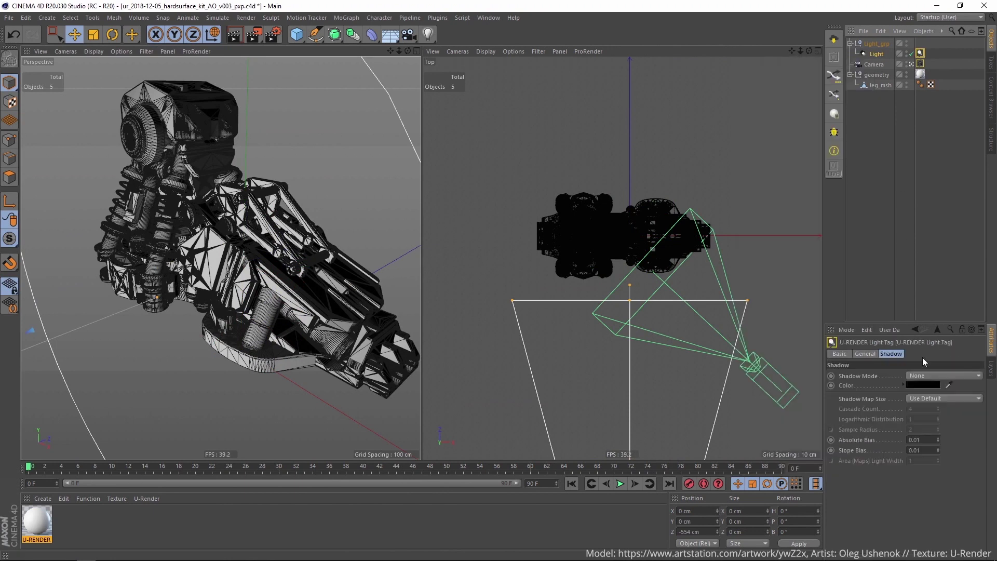
left_click(924, 374)
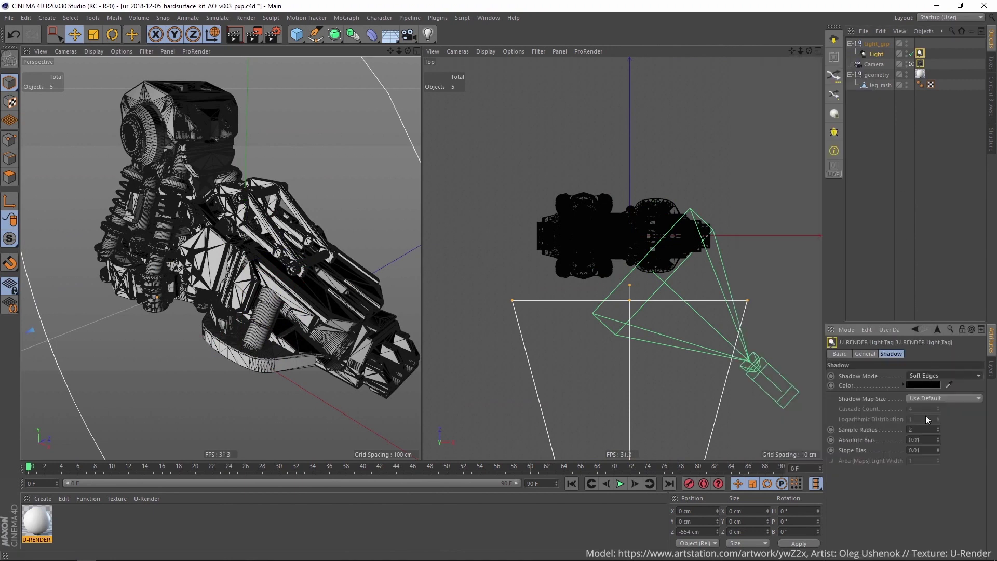
left_click(911, 429)
type("0.5")
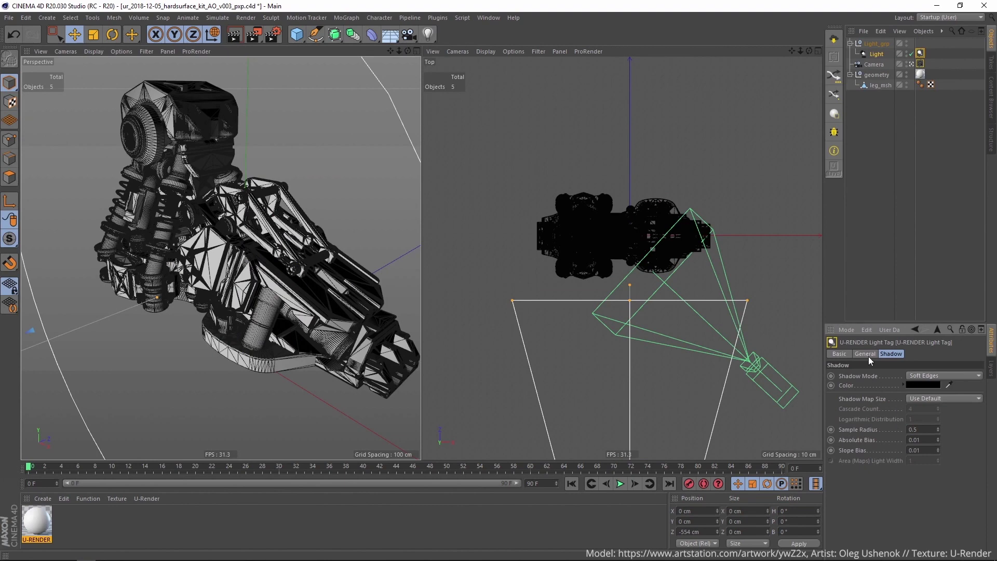
left_click(866, 354)
- Tilt the Light_grp group downward with the rotate tool to angle the light over the leg
left_click(877, 43)
key("r")
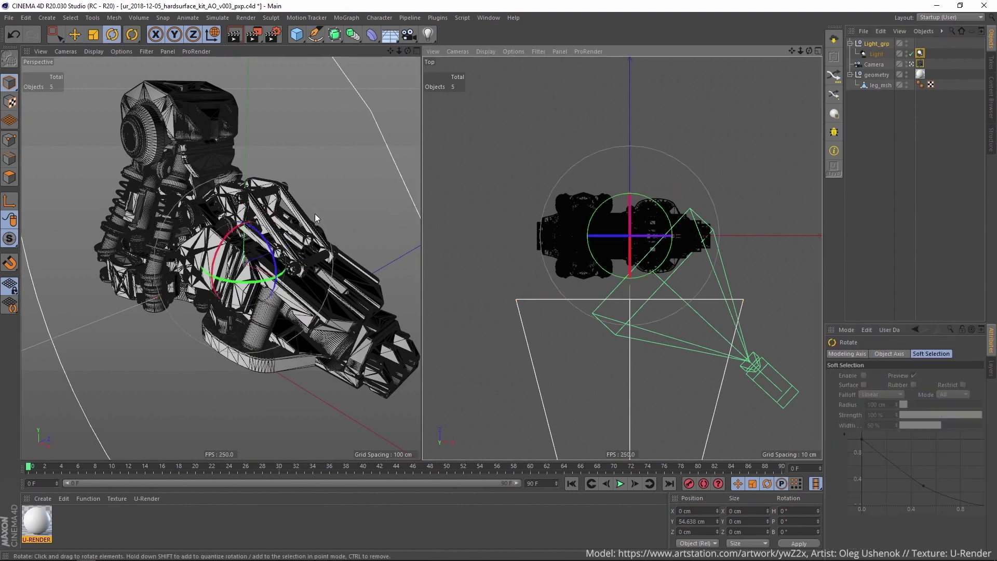
left_click_drag(222, 257, 231, 234)
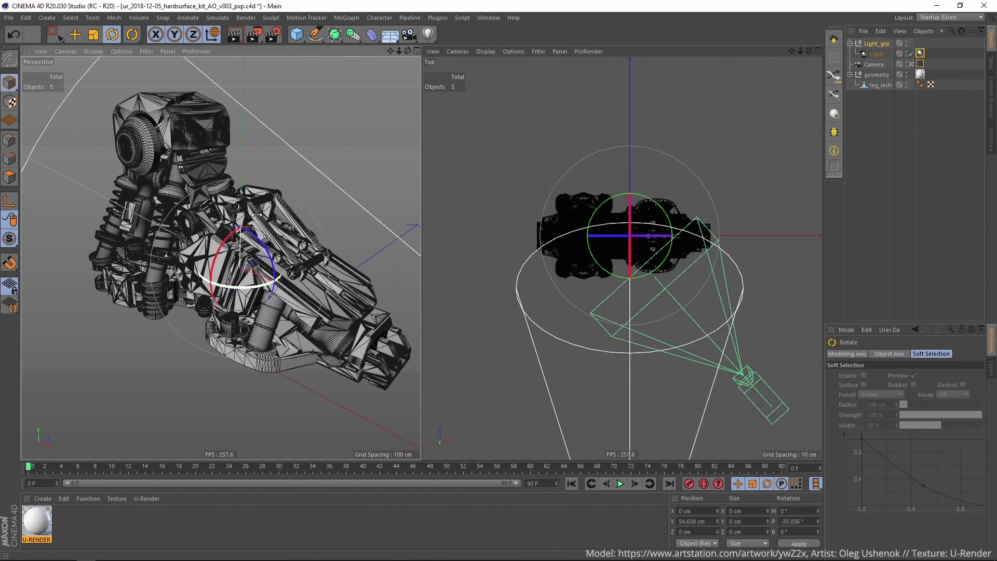
left_click(272, 34)
- Set the renderer to U-RENDER and enable Screen Space Ambient Occlusion in the Effects tab
left_click(337, 56)
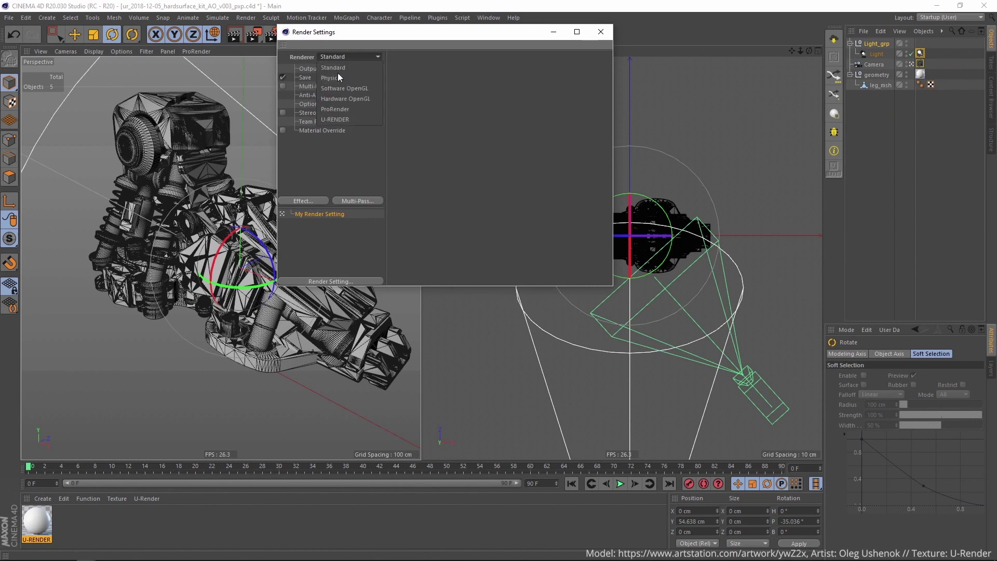
left_click(337, 119)
left_click(408, 76)
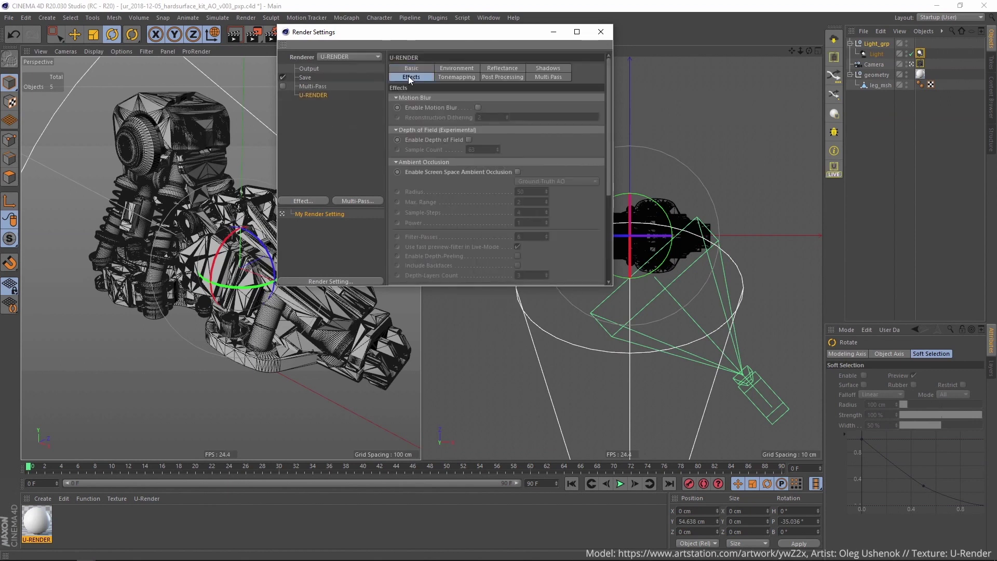
left_click(518, 172)
left_click(596, 34)
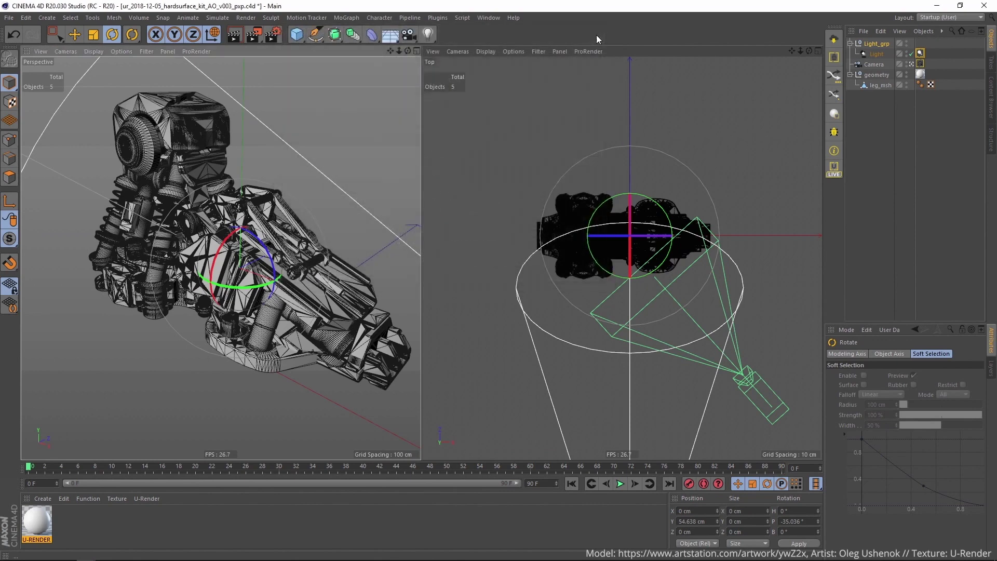
- Start the LIVE U-Render preview and rotate Light_grp to watch the shadows change
left_click(834, 171)
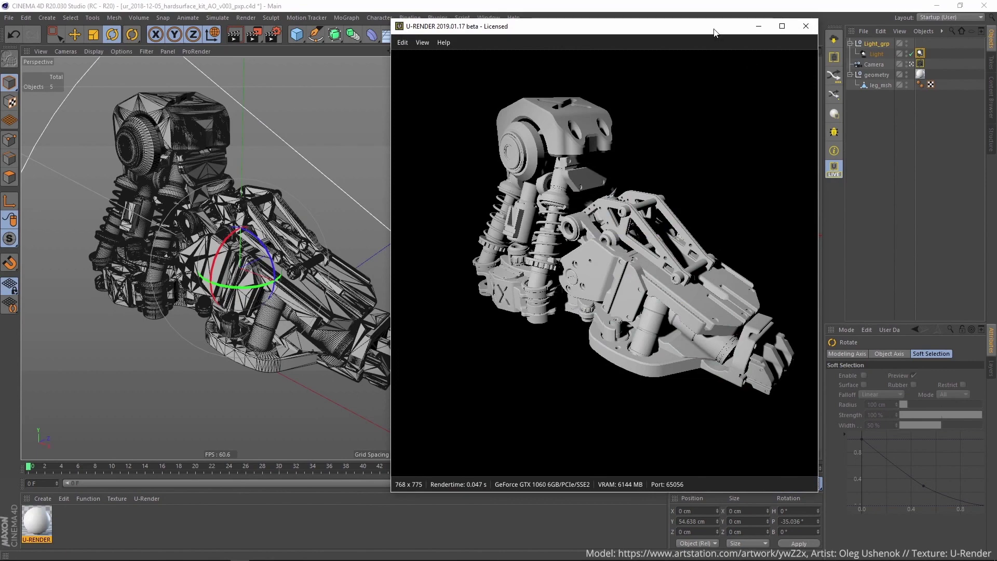
left_click_drag(713, 31, 717, 27)
mouse_move(155, 220)
left_mouse_down("alt")
mouse_move(212, 241)
mouse_move(219, 259)
left_mouse_up("alt")
mouse_move(233, 294)
left_mouse_down()
mouse_move(245, 269)
mouse_move(199, 264)
mouse_move(208, 262)
left_mouse_up()
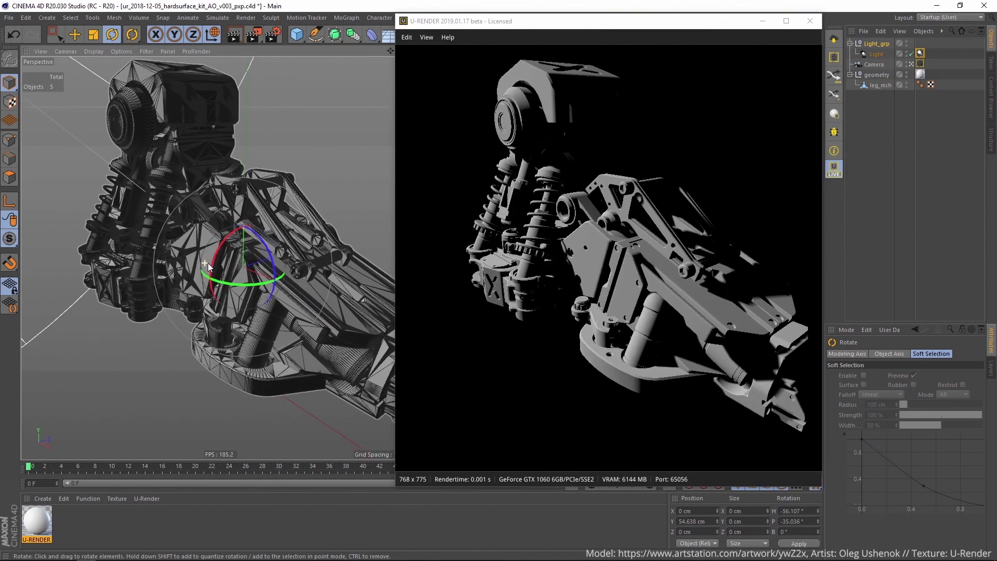
left_click(273, 35)
- Raise the U-Render Environment Ambient Light Color to a dark gray and recheck the leg from a new angle
left_click_drag(360, 37, 117, 98)
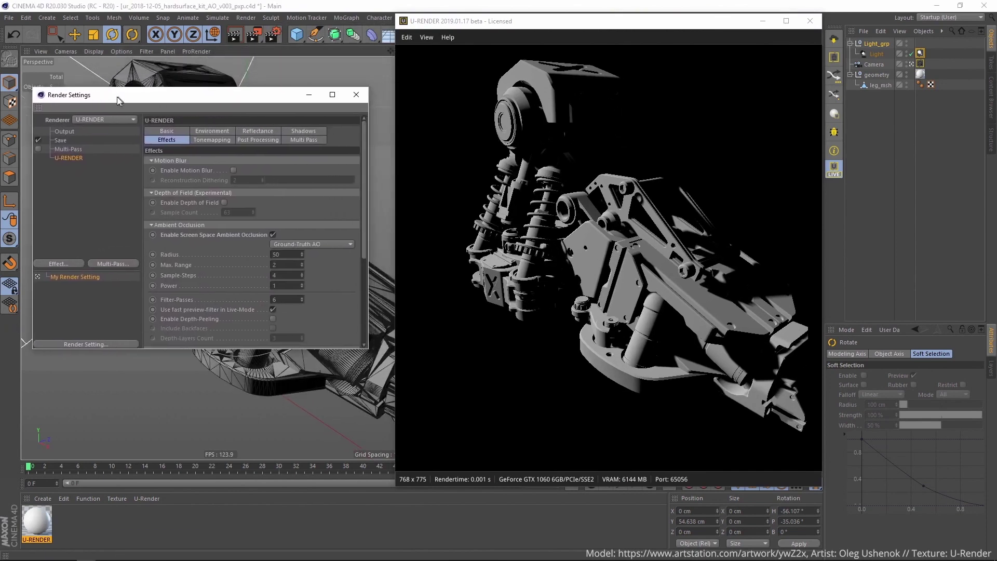
left_click(201, 131)
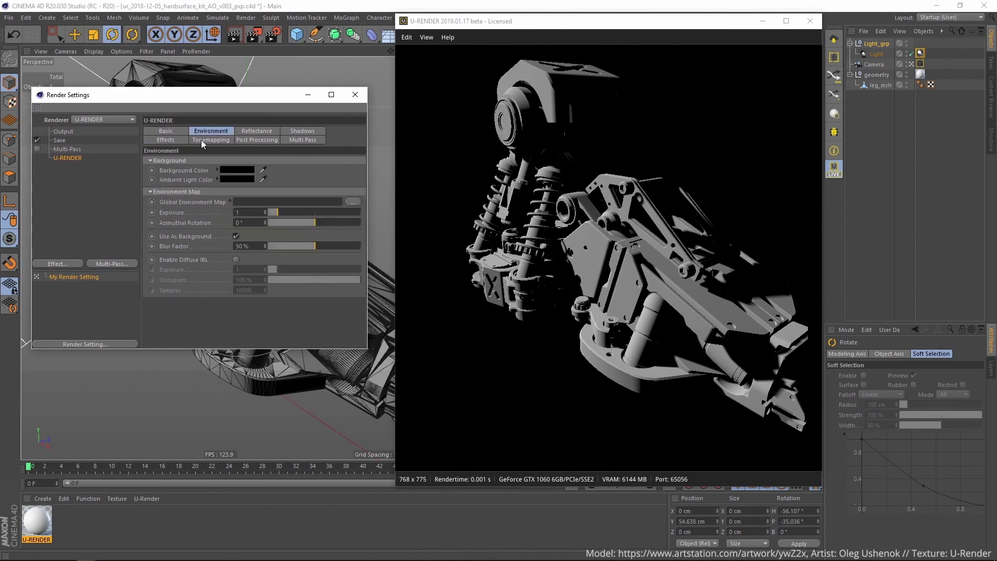
left_click(226, 177)
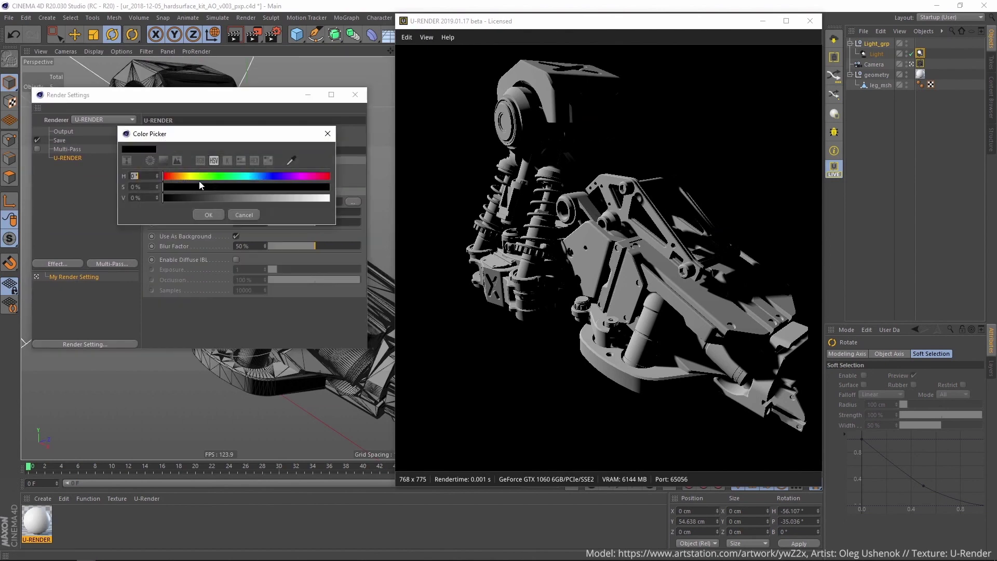
left_click_drag(175, 197, 179, 197)
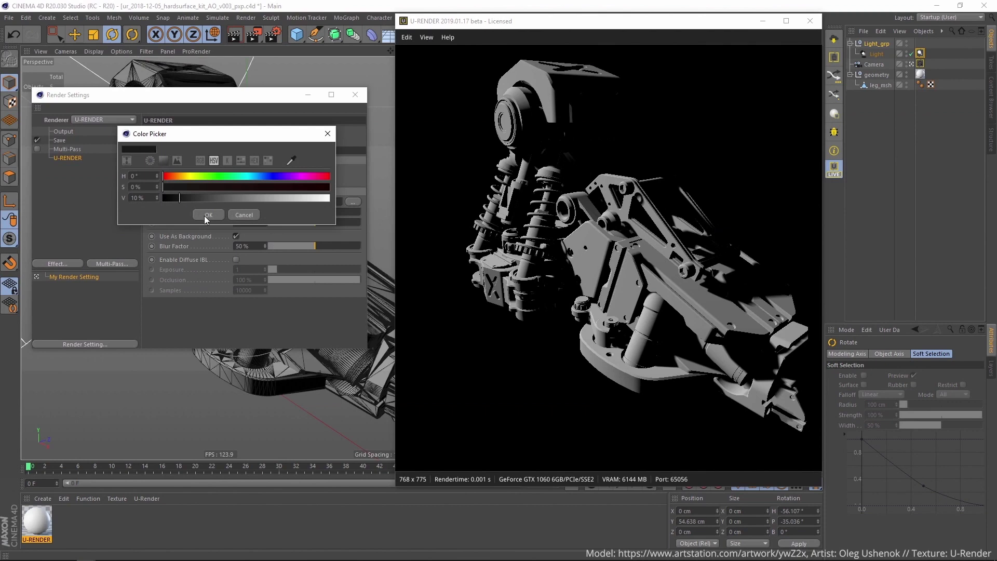
left_click(204, 216)
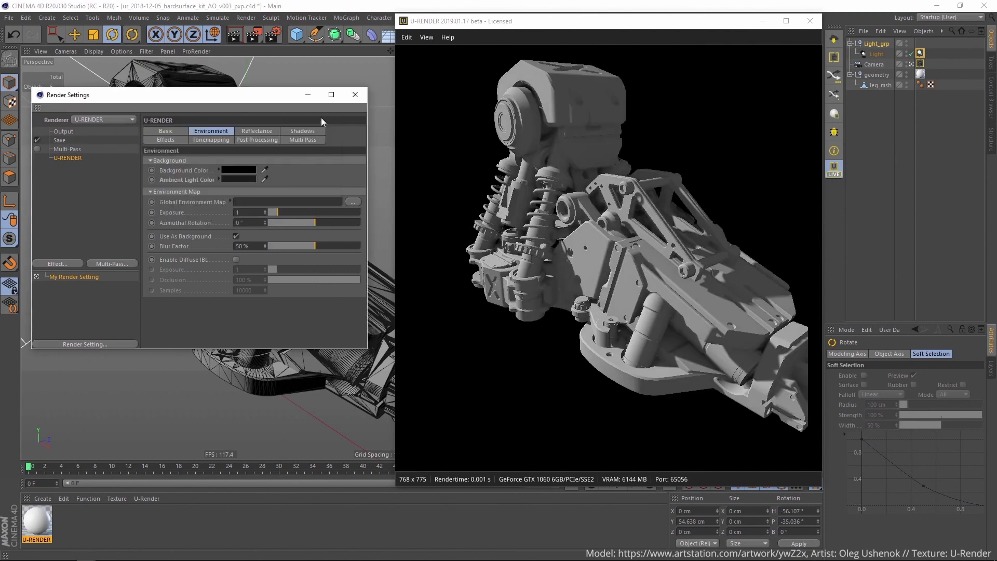
left_click(354, 96)
mouse_move(258, 211)
left_mouse_down("alt")
mouse_move(200, 236)
mouse_move(95, 218)
mouse_move(206, 227)
mouse_move(195, 230)
left_mouse_up("alt")
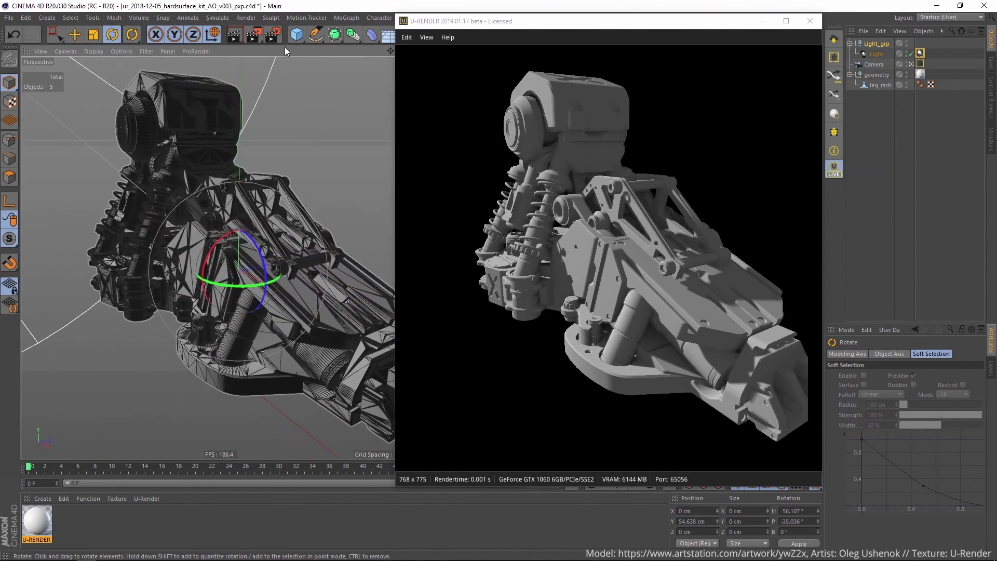
- Load wood_03_010-exp-2.hdr as Global Environment Map, uncheck Use As Background and enable Diffuse IBL
left_click(272, 35)
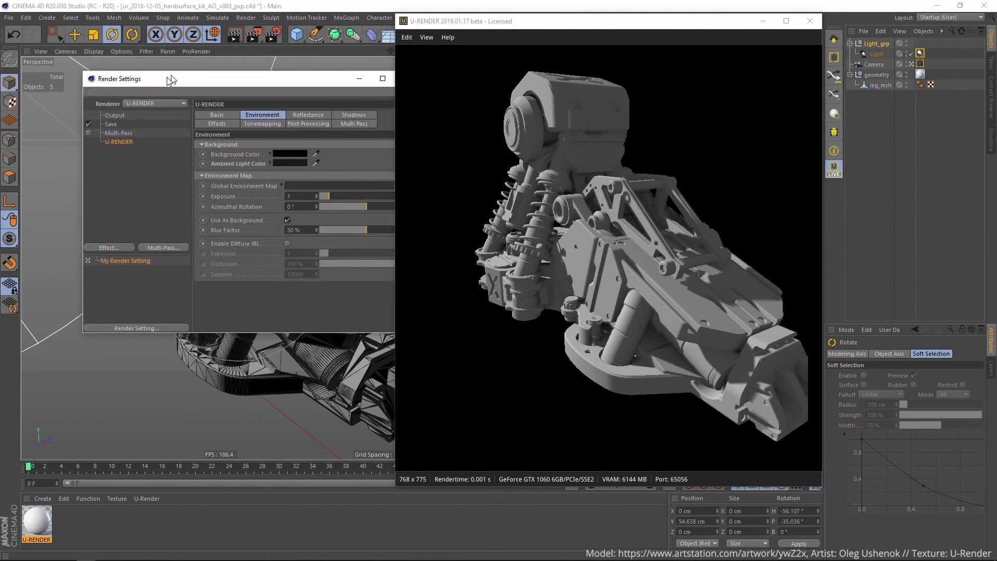
left_click_drag(355, 32, 116, 103)
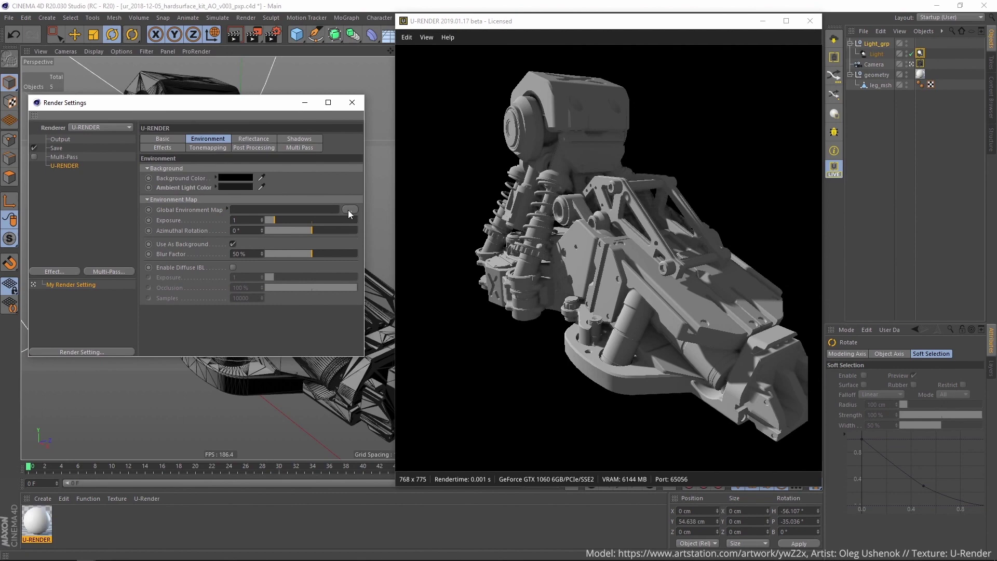
left_click(350, 226)
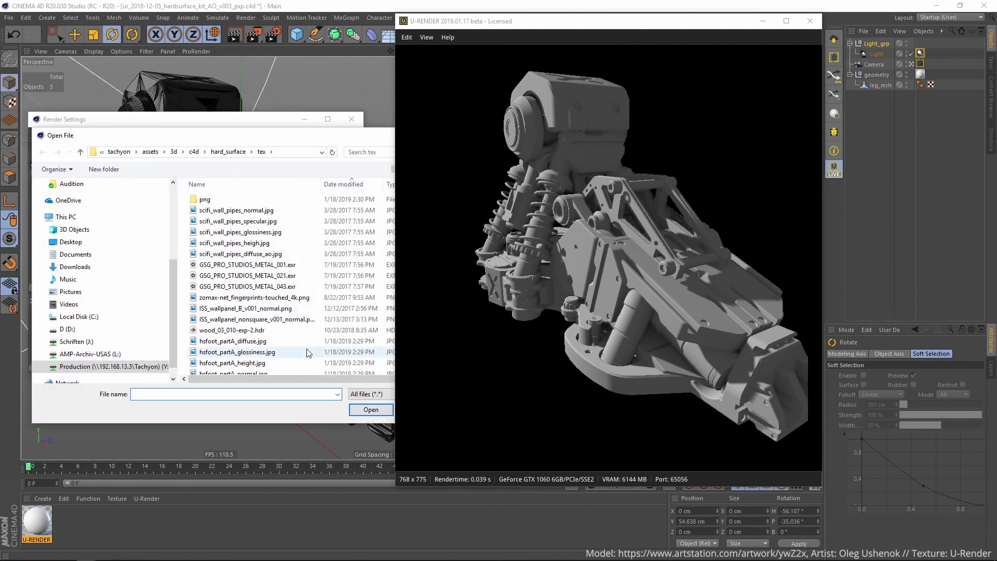
left_click(279, 331)
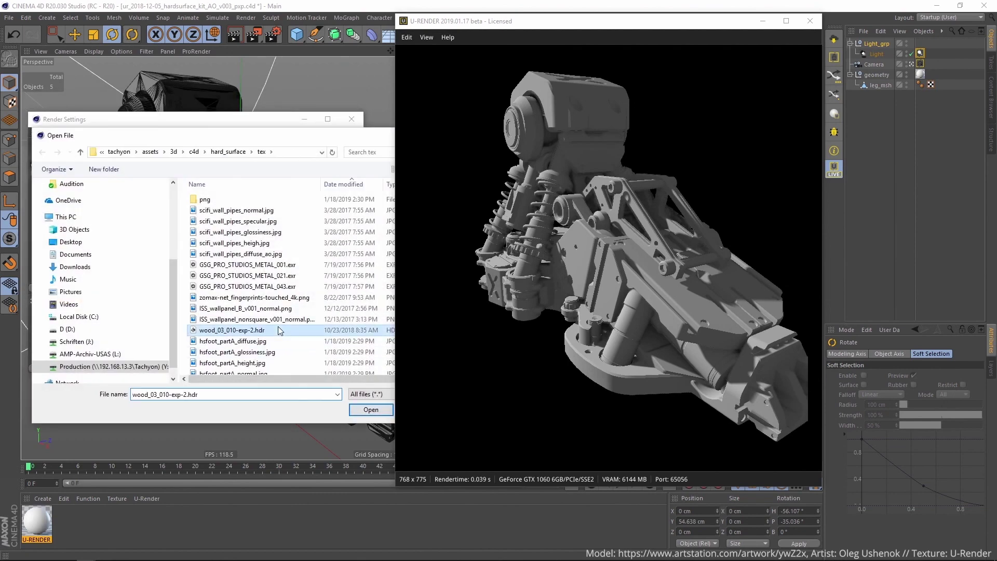
left_click(371, 410)
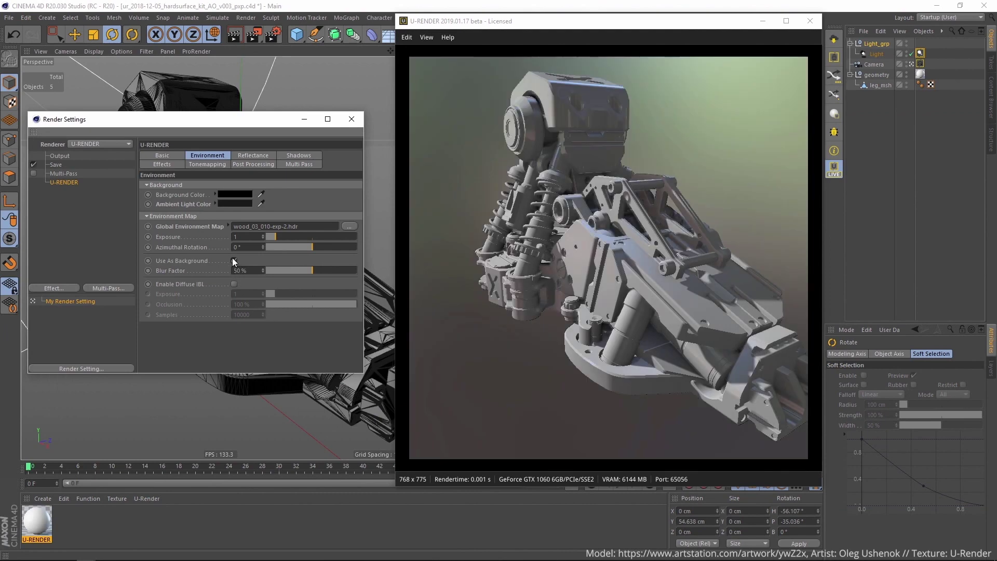
left_click(232, 260)
left_click(232, 285)
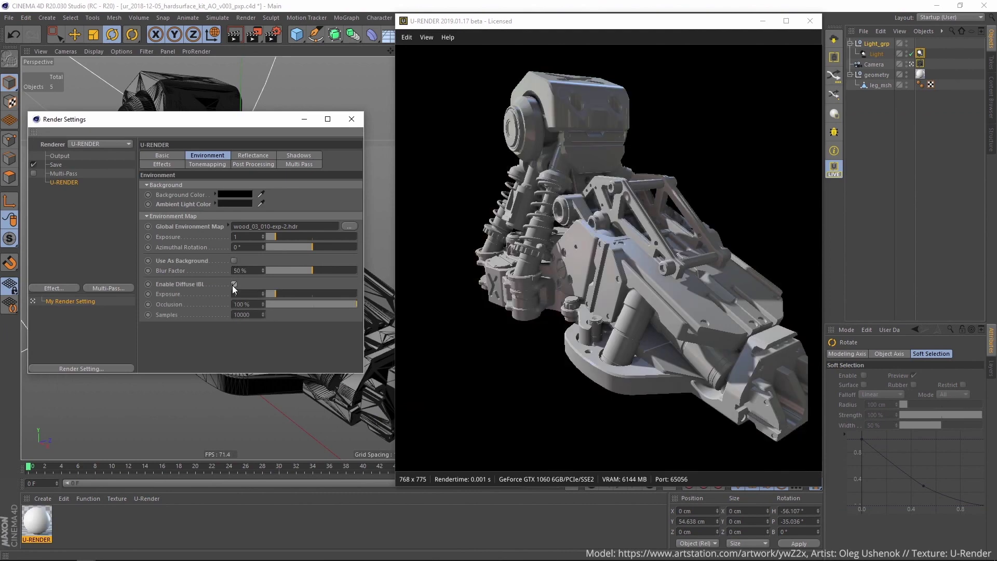
- Darken the ambient light colour, commit the diffuse IBL exposure and reset Azimuthal Rotation to 0°
left_click(236, 203)
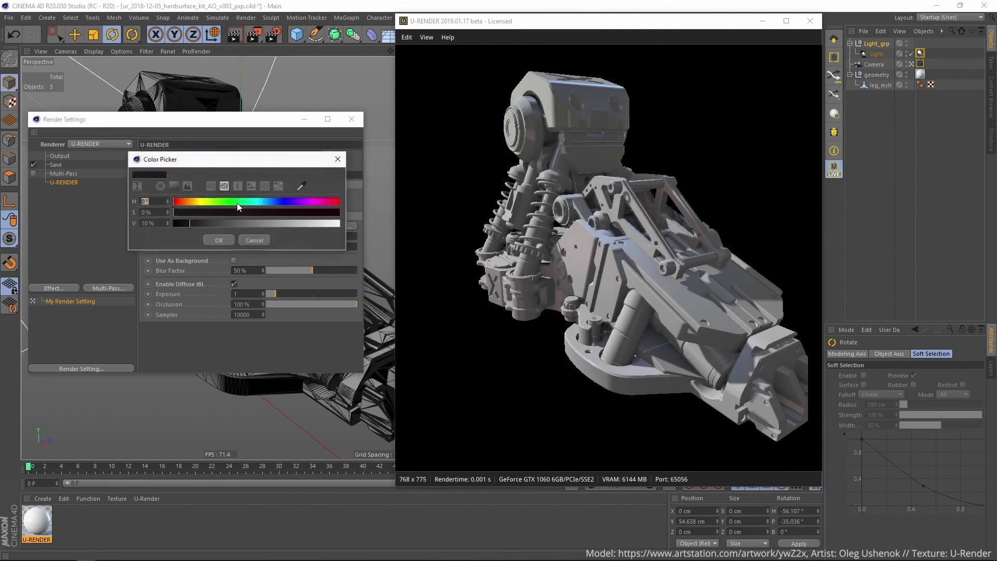
left_click_drag(200, 224, 173, 223)
left_click(220, 240)
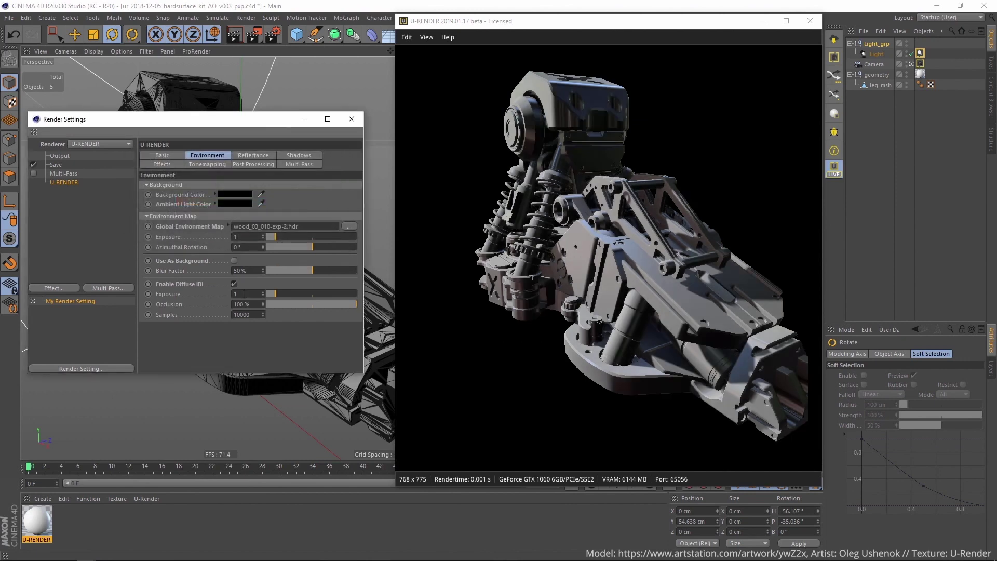
type(".1")
key("Return")
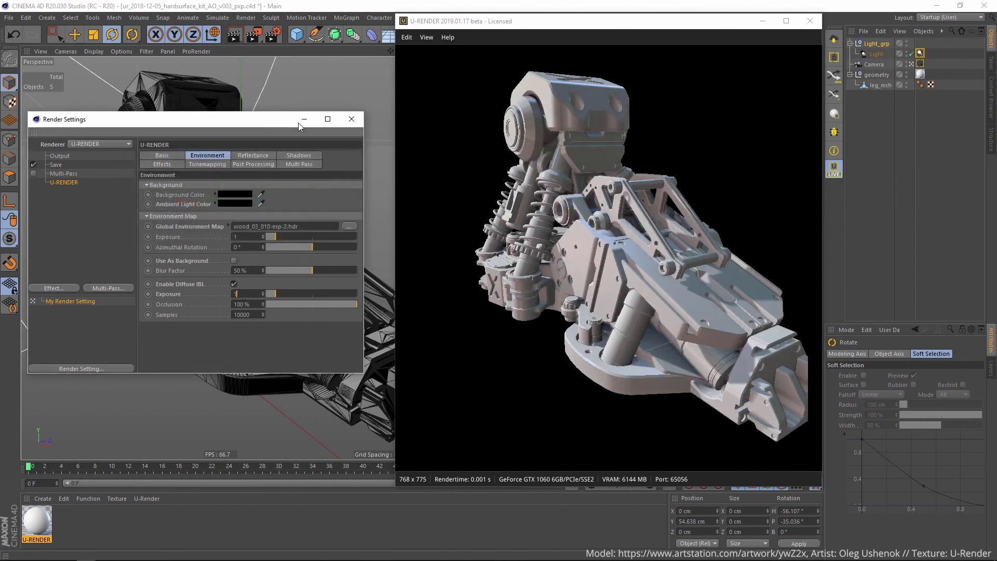
mouse_move(309, 247)
left_mouse_down()
mouse_move(294, 249)
mouse_move(312, 249)
left_mouse_up()
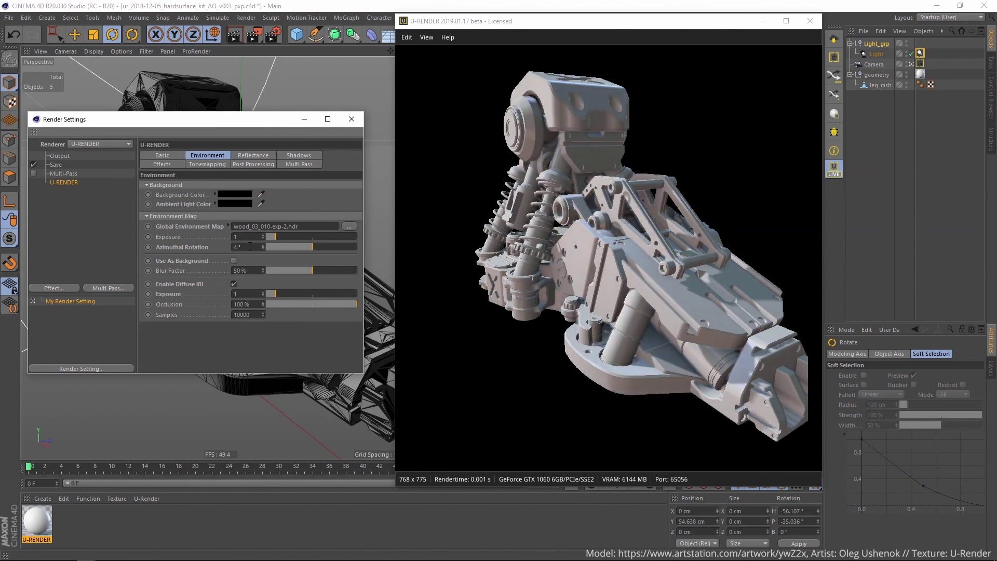
type("0")
key("Return")
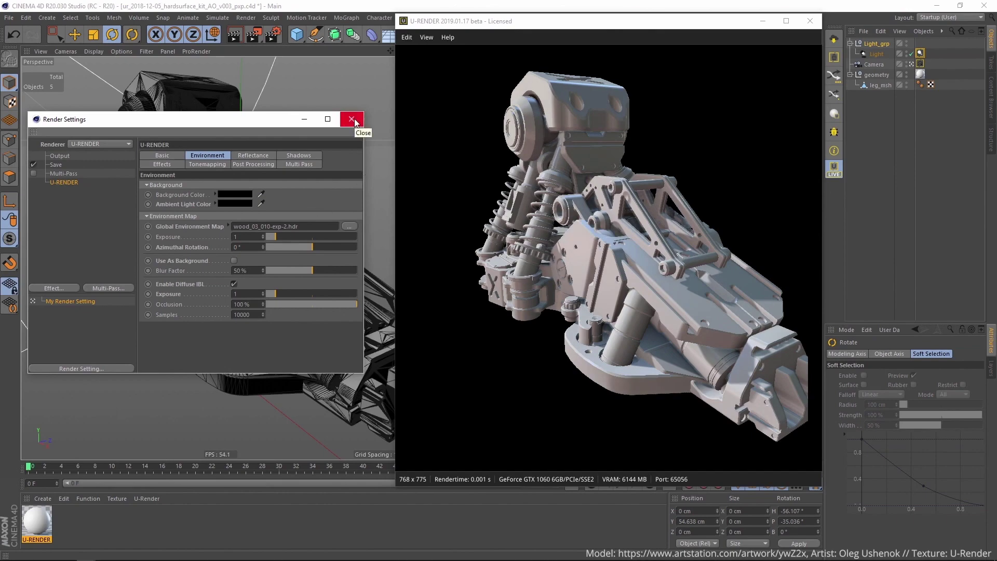
- Inspect the HDR-lit leg, then test the diffuse IBL occlusion strength, leaving it at 100%
left_click(352, 120)
mouse_move(187, 249)
left_mouse_down("alt")
mouse_move(212, 253)
mouse_move(99, 235)
mouse_move(262, 255)
mouse_move(228, 239)
left_mouse_up("alt")
left_click(273, 37)
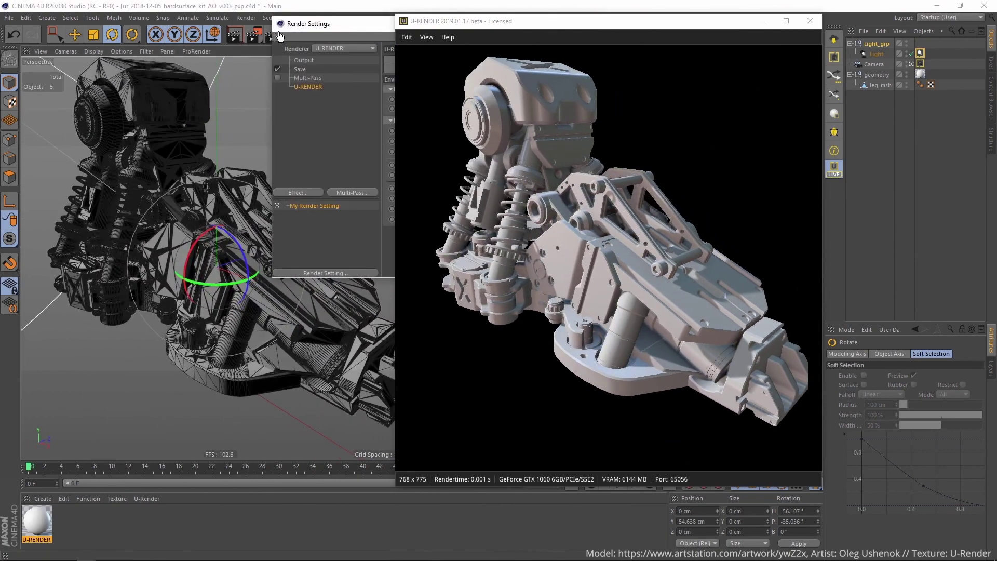
left_click_drag(349, 24, 133, 138)
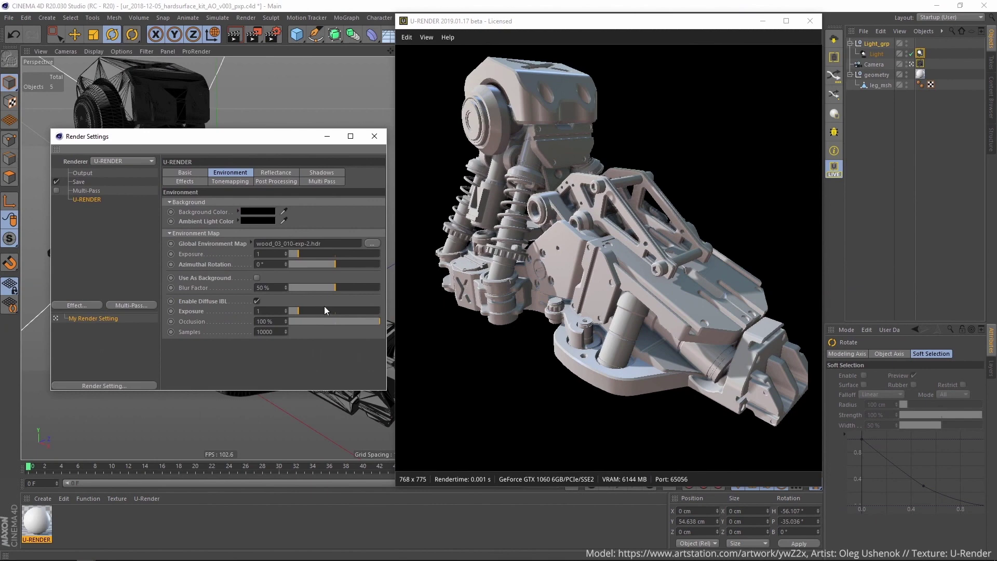
mouse_move(377, 321)
left_mouse_down()
mouse_move(240, 317)
mouse_move(386, 319)
left_mouse_up()
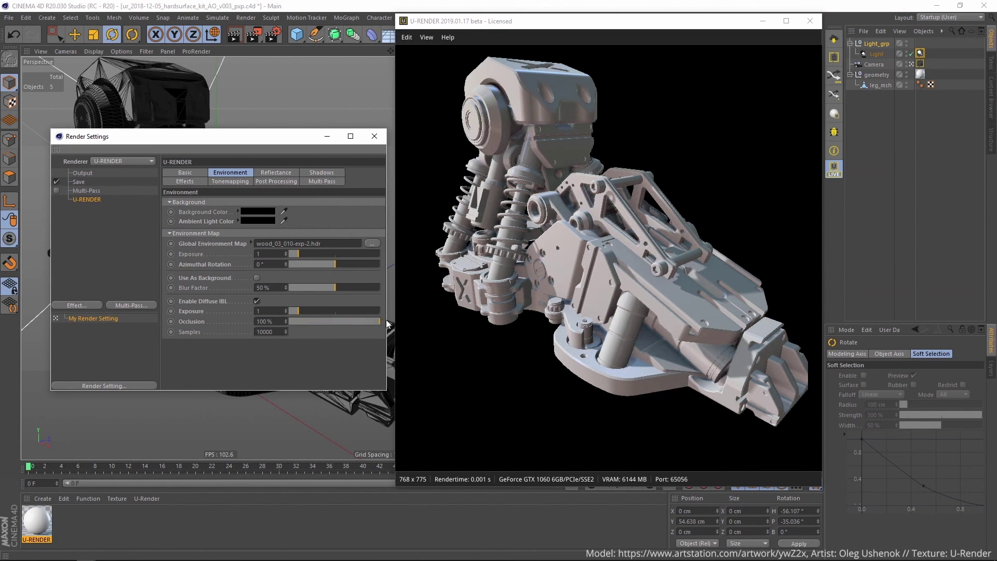
- Change the Effects tab Ambient Occlusion mode to Hemisphere AO and orbit to check the shading
left_click(197, 181)
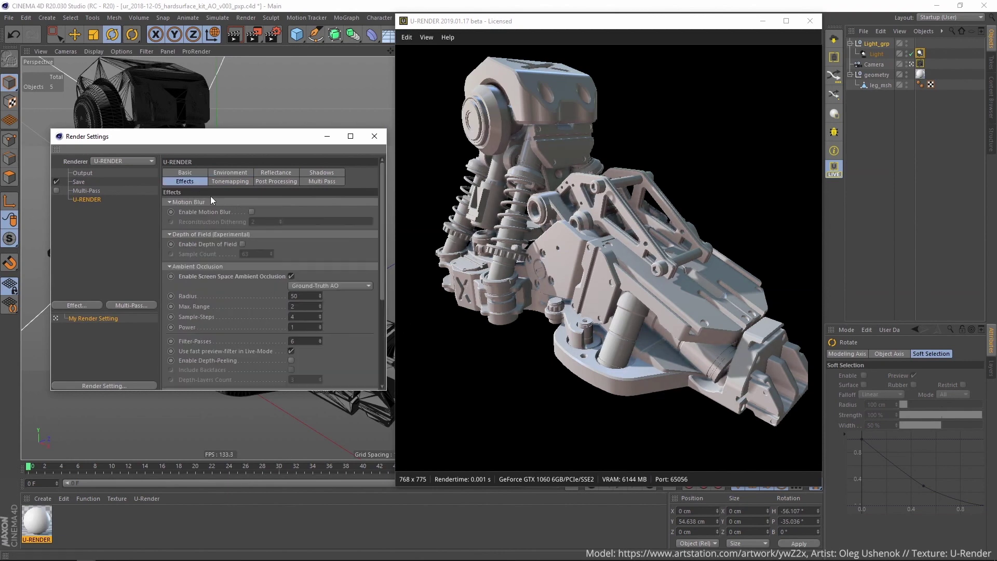
left_click(305, 285)
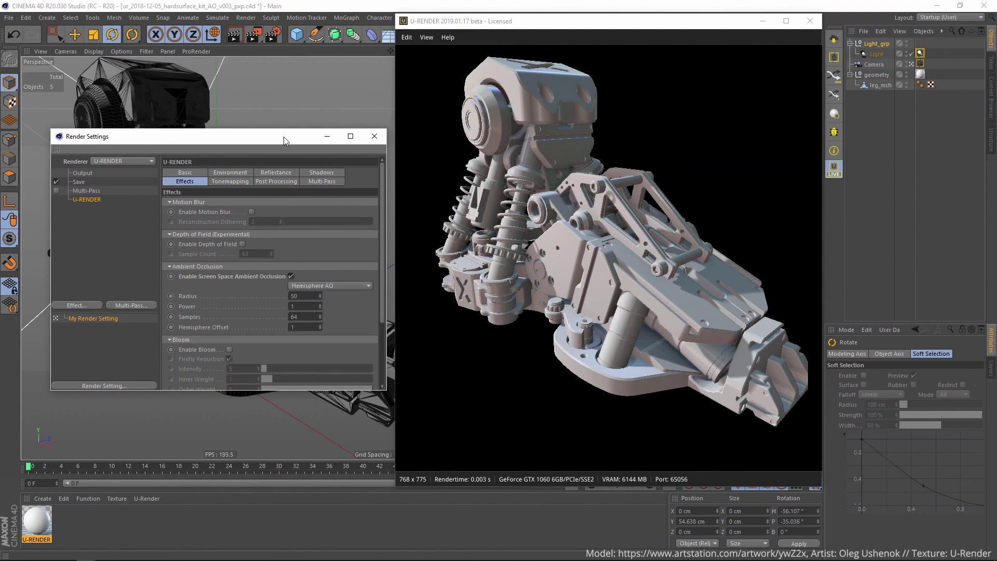
left_click_drag(281, 137, 271, 173)
mouse_move(183, 136)
left_mouse_down("alt")
mouse_move(168, 144)
mouse_move(180, 133)
left_mouse_up("alt")
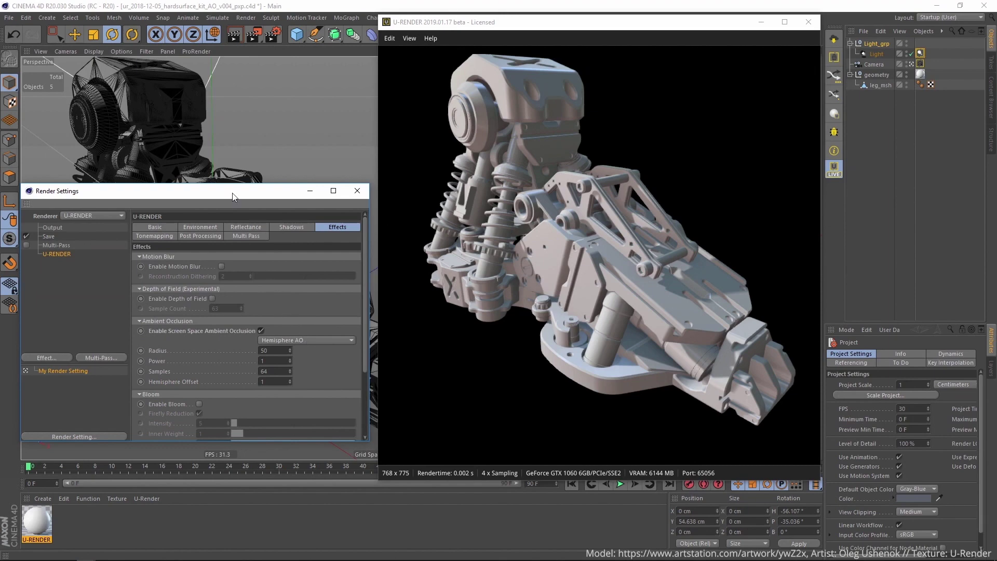
mouse_move(232, 197)
left_mouse_down()
mouse_move(233, 229)
mouse_move(72, 194)
mouse_move(226, 172)
mouse_move(234, 190)
left_mouse_up()
- Adjust the Hemisphere AO radius, lower power to 3.57 and set samples to 64
left_click(290, 381)
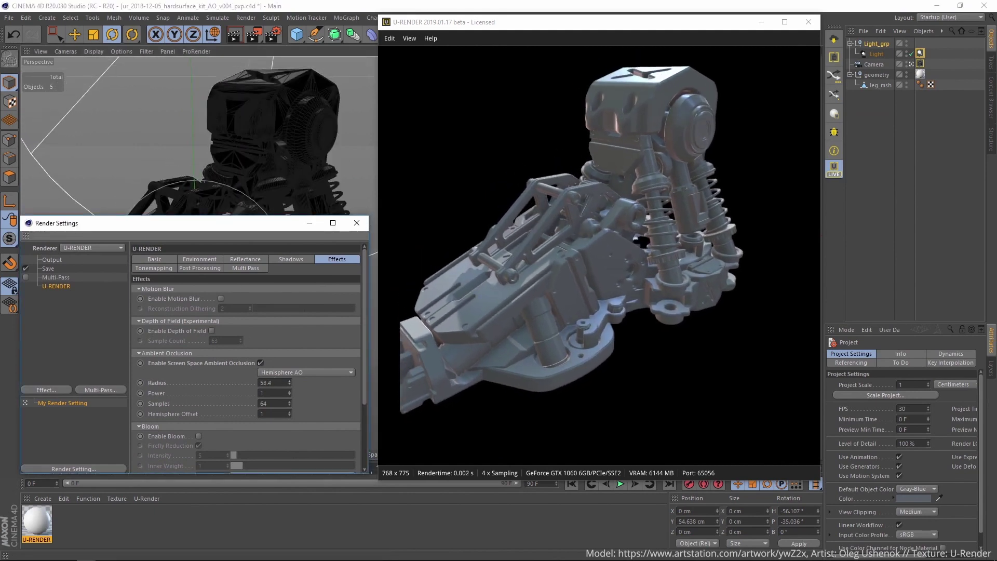
type("50")
mouse_move(292, 394)
left_mouse_down()
mouse_move(291, 384)
mouse_move(291, 399)
left_mouse_up()
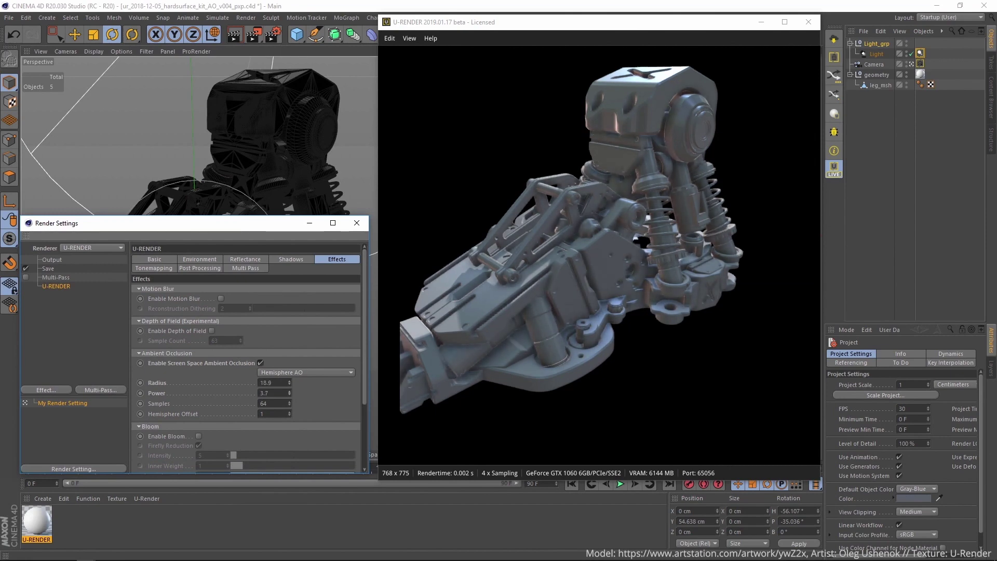
left_click_drag(292, 393, 290, 406)
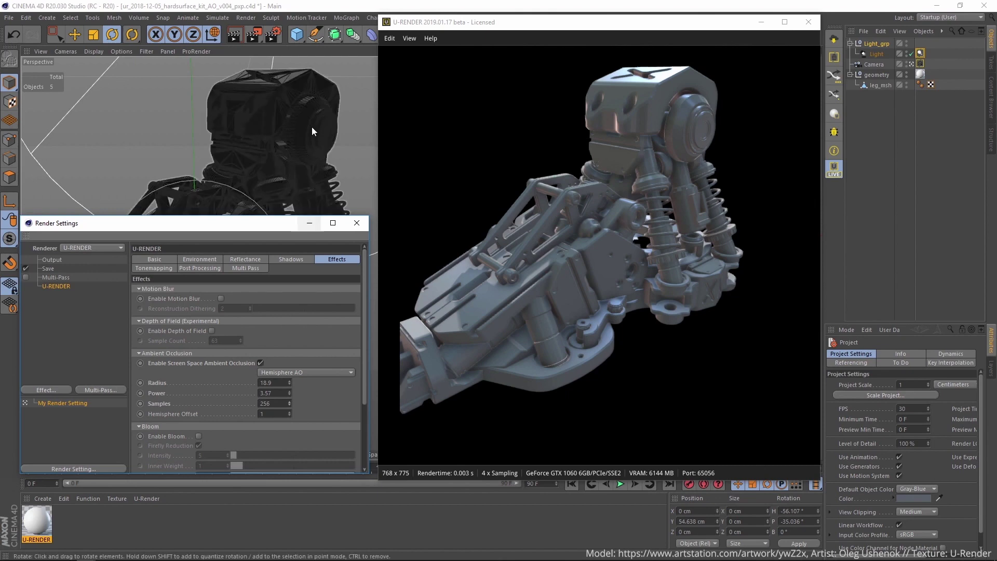
left_click_drag(312, 127, 335, 117, "alt")
double_click(273, 403)
type("64")
key("Return")
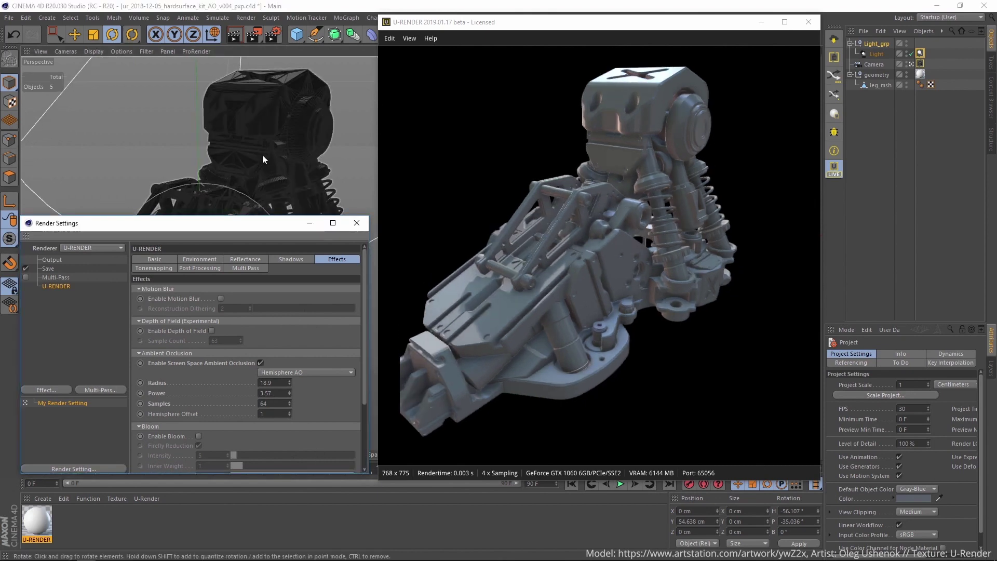
- Set the Hemisphere Offset to 1 and increase the AO radius, orbiting to check the shading
left_click_drag(263, 154, 273, 149, "alt")
left_click_drag(289, 417, 288, 389)
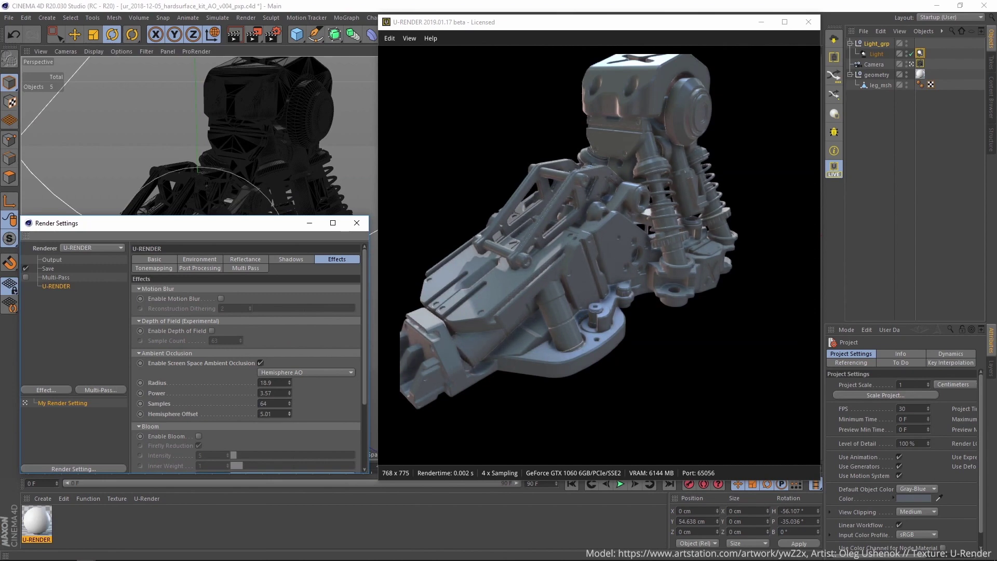
left_click_drag(289, 389, 289, 417)
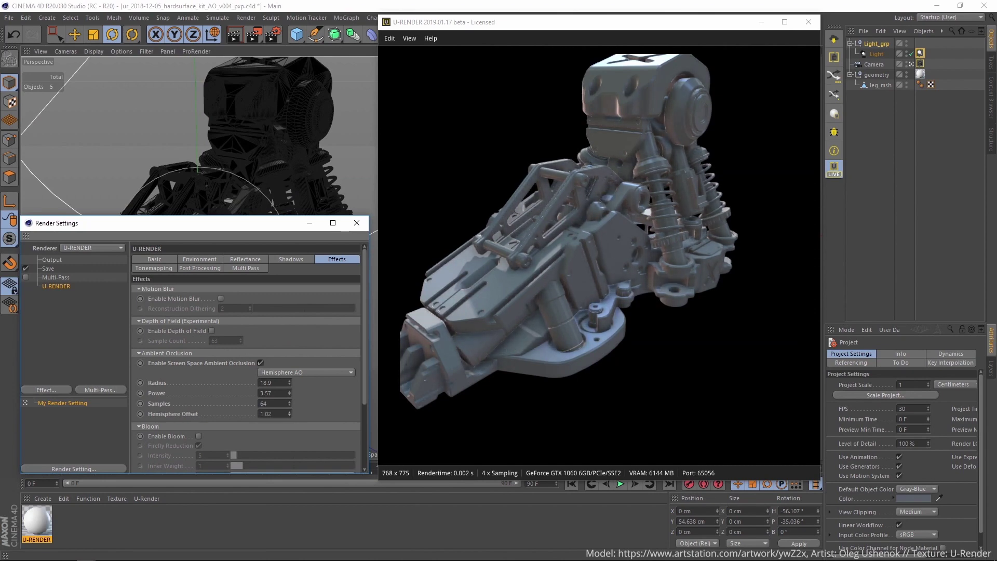
left_click_drag(264, 132, 242, 194, "alt")
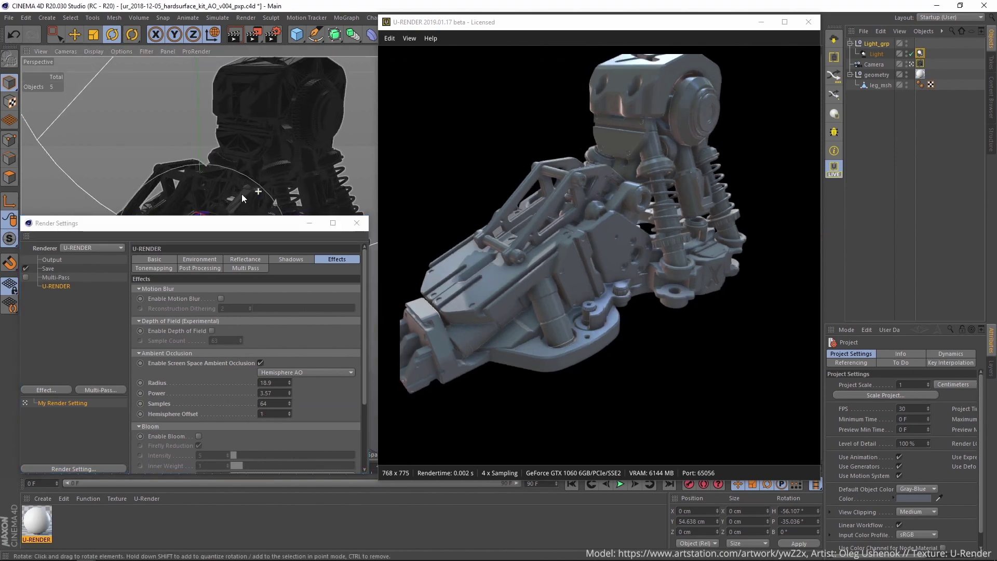
mouse_move(242, 194)
left_mouse_down("alt")
mouse_move(205, 186)
mouse_move(233, 159)
mouse_move(208, 170)
mouse_move(204, 151)
mouse_move(248, 151)
left_mouse_up("alt")
mouse_move(290, 383)
left_mouse_down()
mouse_move(290, 350)
mouse_move(289, 374)
left_mouse_up()
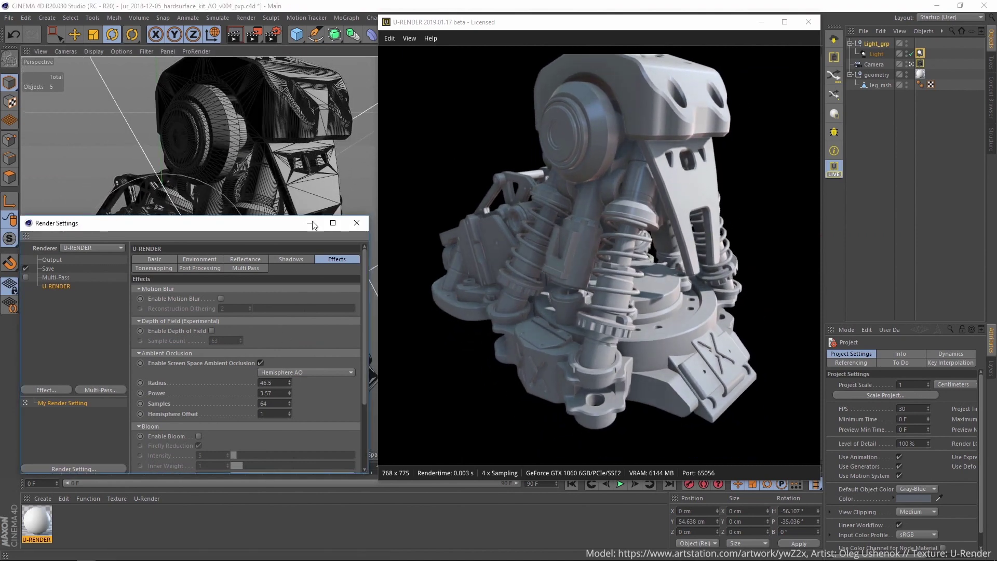
- Raise the AO radius further and rotate the light to relight the gray leg
mouse_move(234, 168)
left_mouse_down("alt")
mouse_move(223, 150)
mouse_move(213, 165)
mouse_move(230, 160)
mouse_move(223, 169)
mouse_move(270, 121)
left_mouse_up("alt")
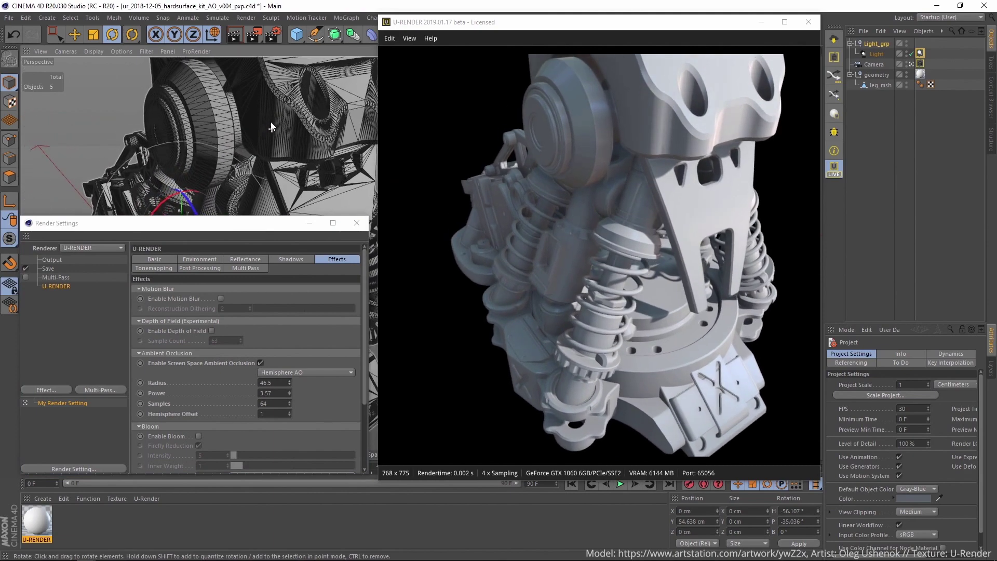
left_click_drag(268, 235, 271, 311)
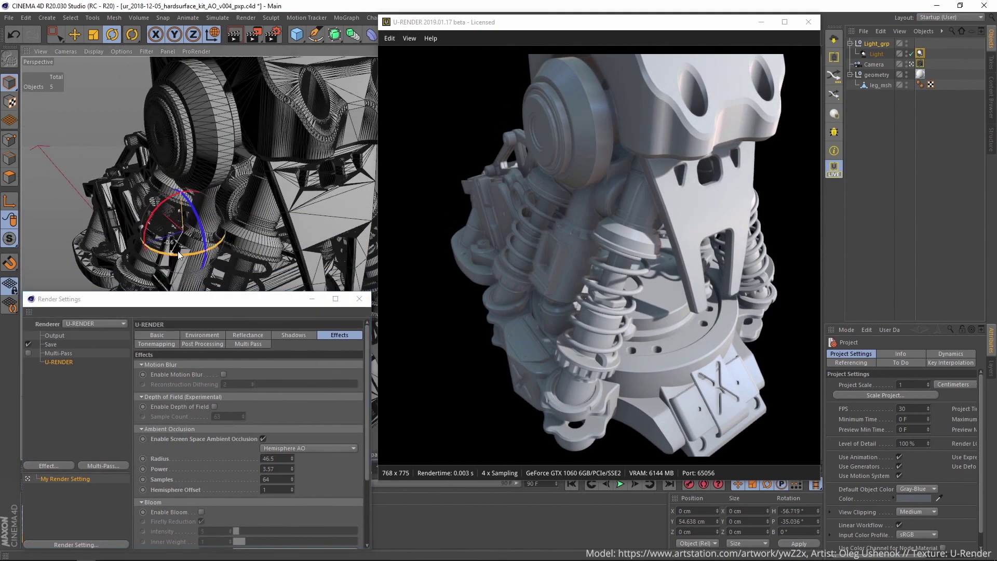
left_click_drag(178, 250, 223, 245)
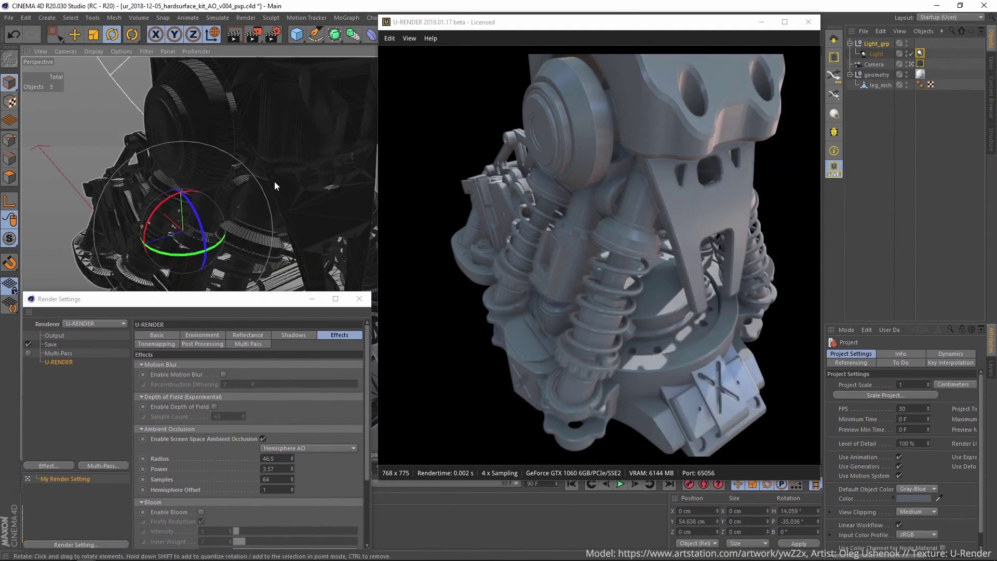
mouse_move(274, 182)
left_mouse_down("alt")
mouse_move(282, 171)
mouse_move(251, 181)
left_mouse_up("alt")
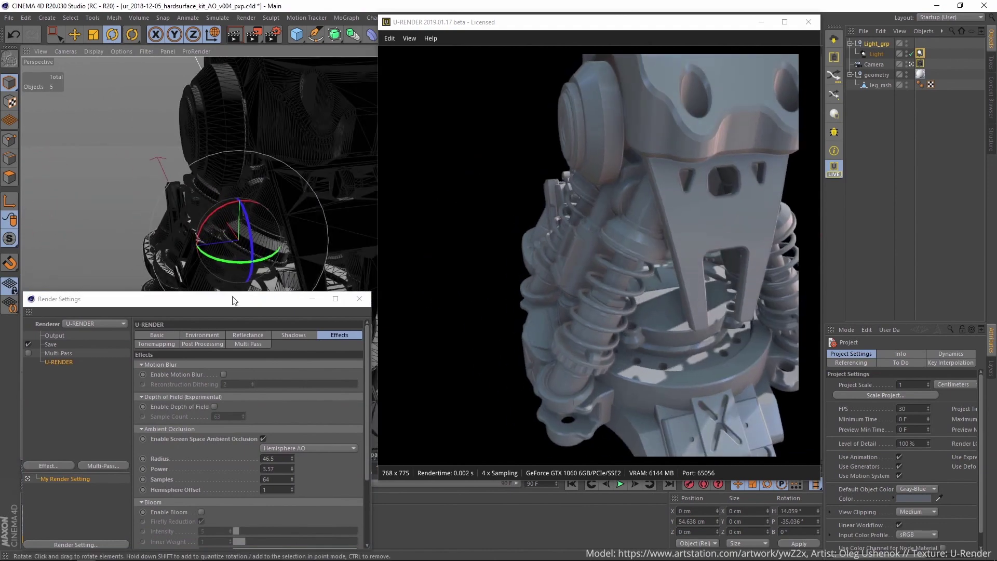
- Tune Hemisphere AO power to 7.8 with radius 32.2, deepening the leg's contact shadows
left_click_drag(234, 298, 234, 158)
left_click_drag(291, 328, 290, 297)
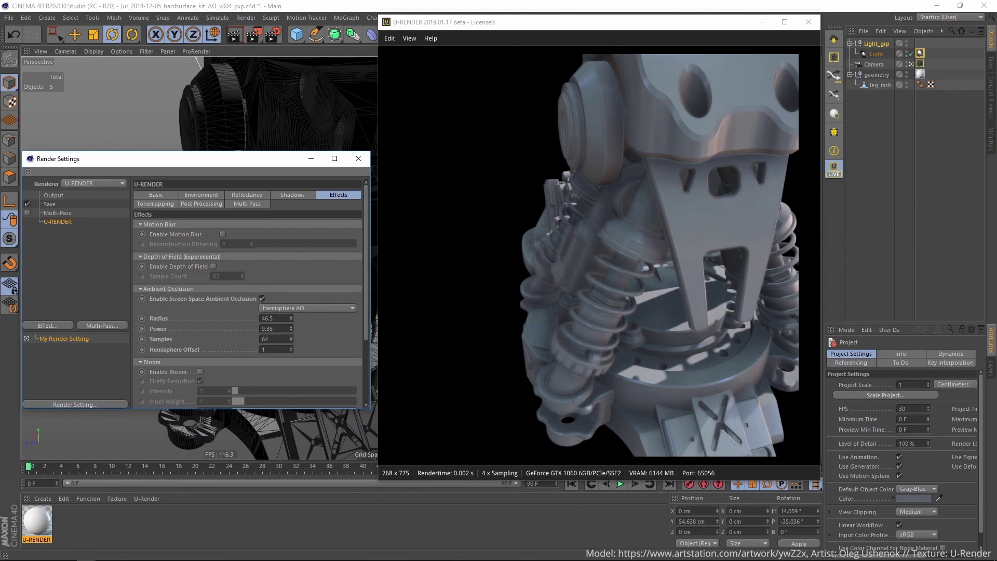
mouse_move(291, 329)
left_mouse_down()
mouse_move(291, 343)
mouse_move(295, 331)
left_mouse_up()
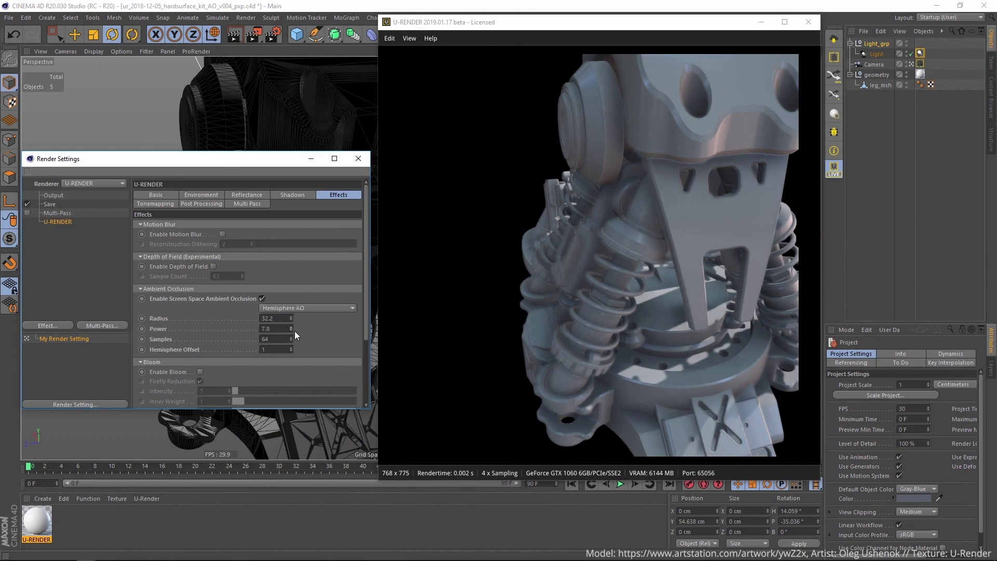
left_click_drag(335, 114, 423, 179, "alt")
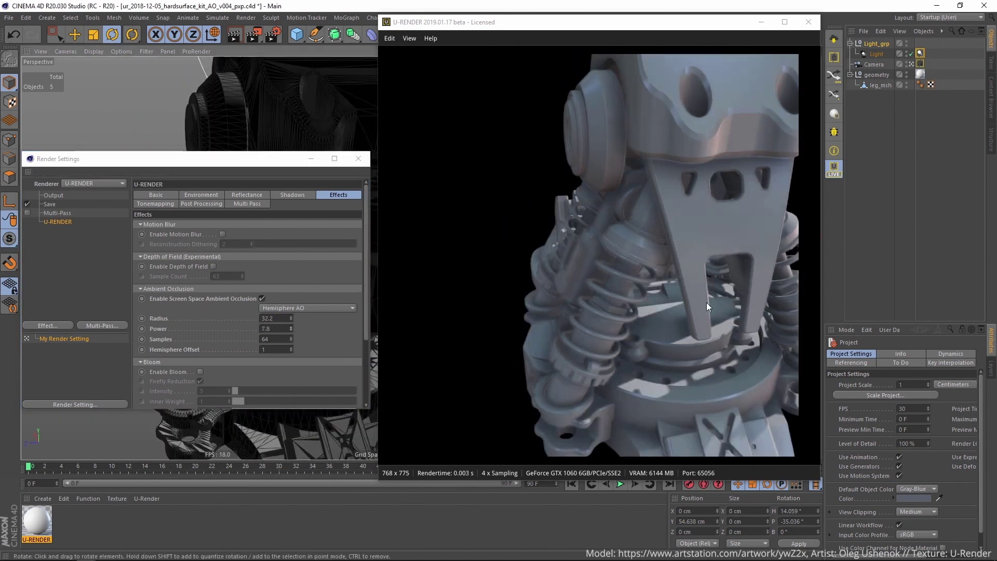
left_click_drag(244, 74, 265, 102, "alt")
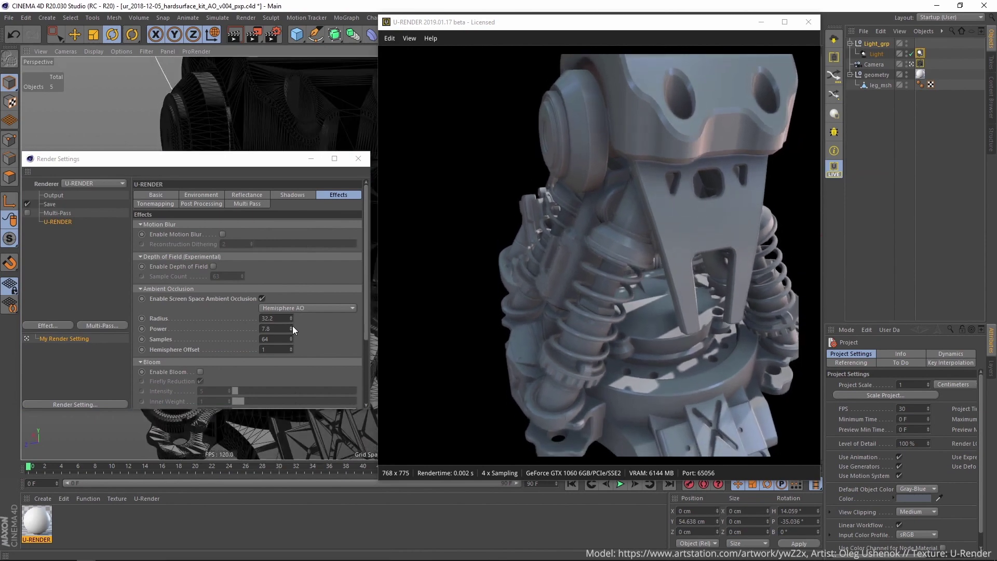
- Switch to Ground-Truth AO with power 3 and 32 sample steps, then enable depth peeling
left_click(288, 307)
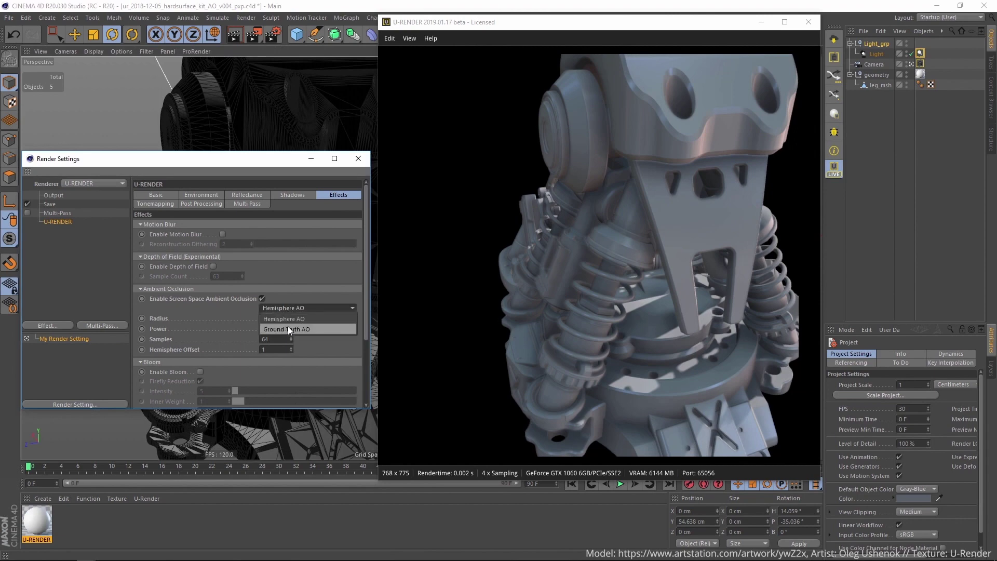
left_click(288, 327)
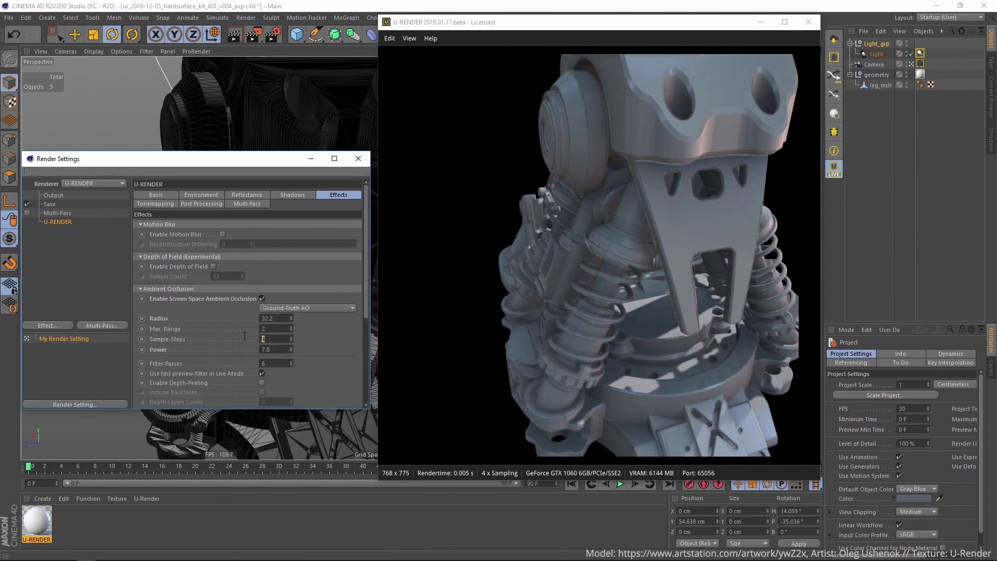
left_click(271, 350)
type("3")
key("Return")
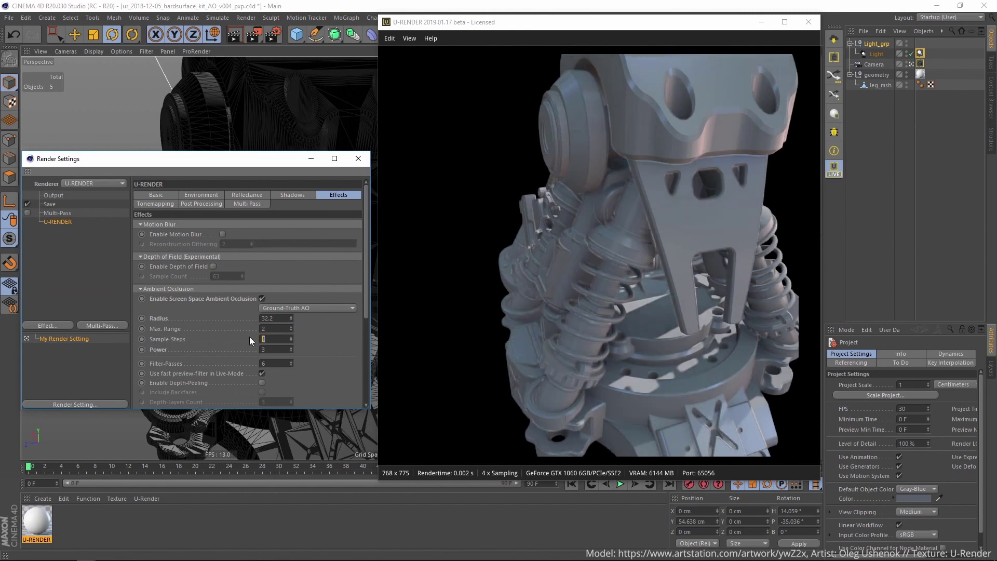
type("32")
key("Return")
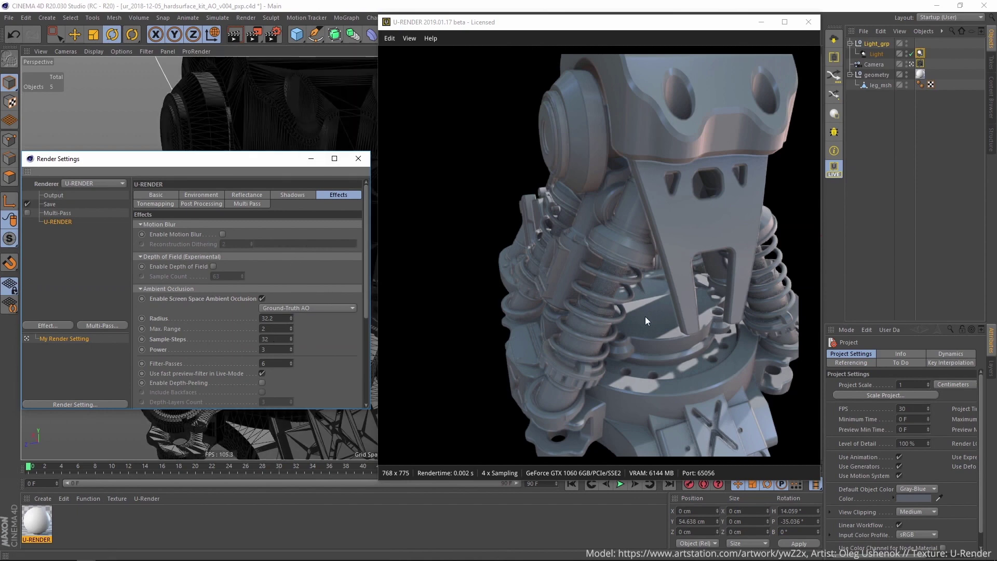
left_click_drag(290, 126, 308, 127, "alt")
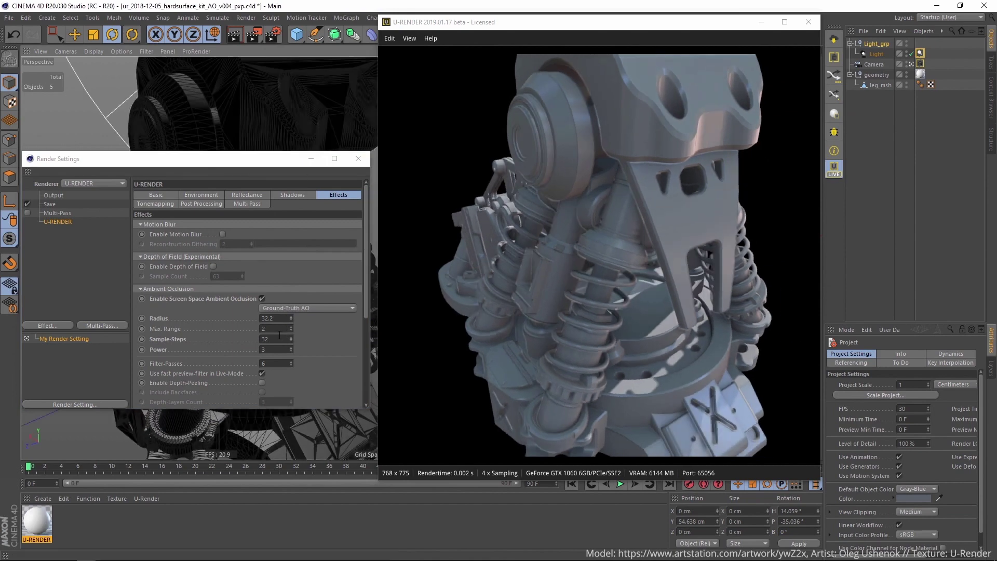
left_click(261, 383)
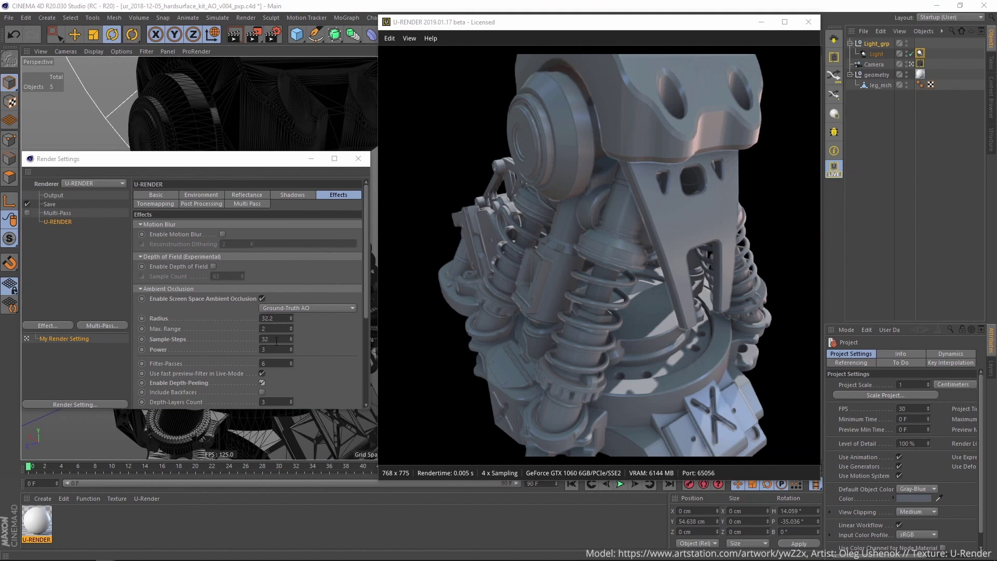
- Test depth-peeling Max. Range at 0.5 and then 2, checking the occlusion on the leg
left_click_drag(291, 330, 295, 333)
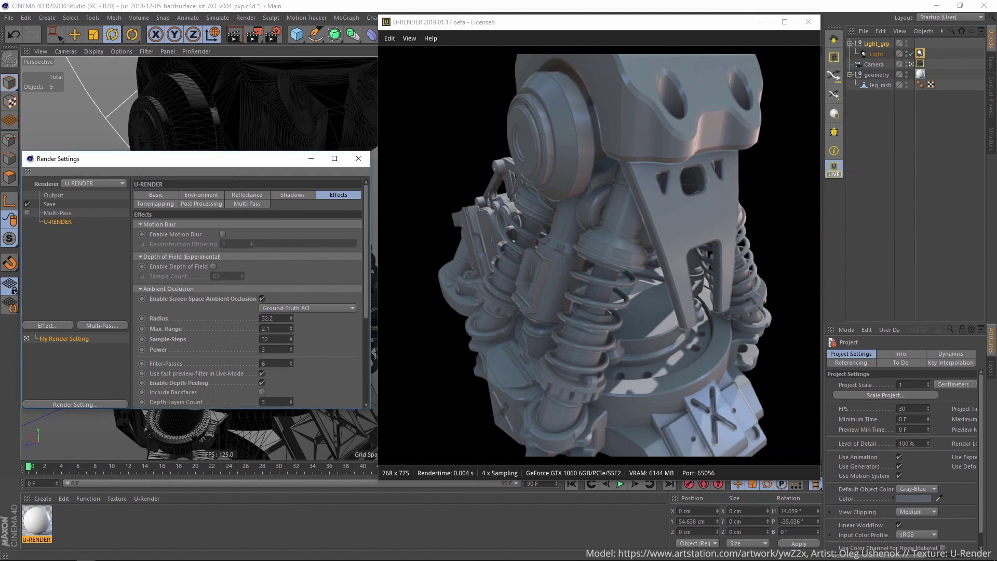
type("0.5")
key("Return")
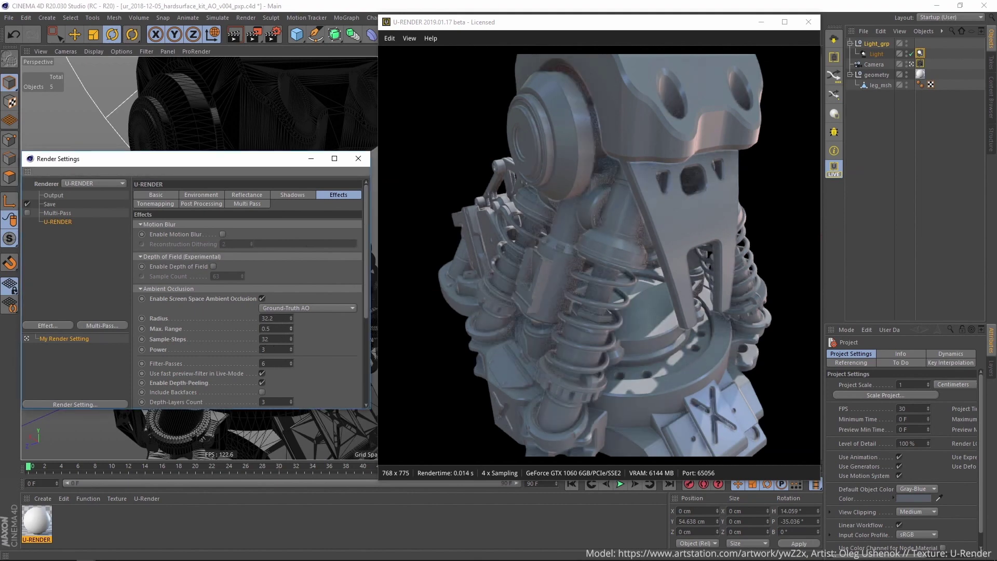
left_click_drag(269, 136, 269, 133, "alt")
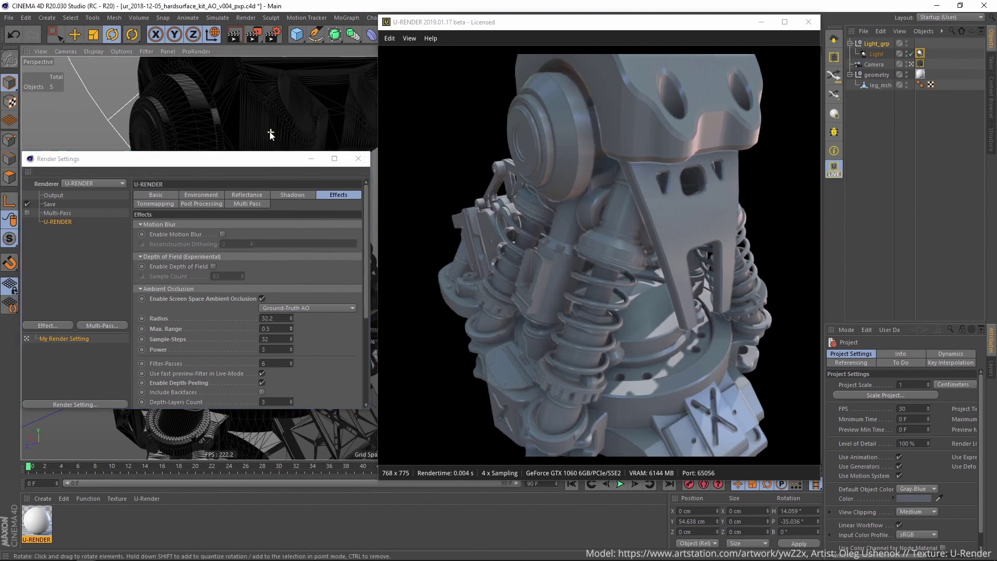
left_click(277, 328)
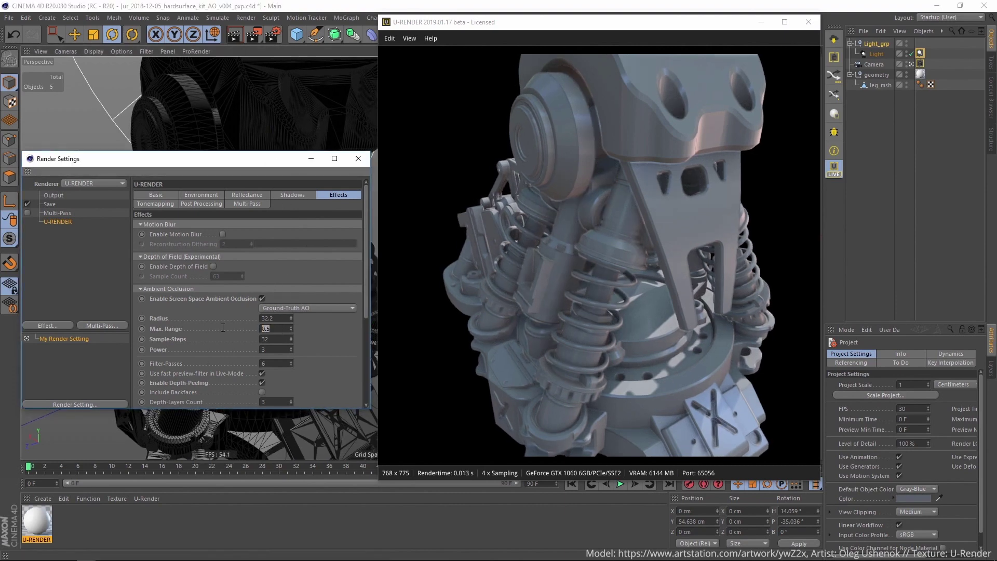
type("2")
key("Return")
left_click_drag(286, 149, 278, 265, "alt")
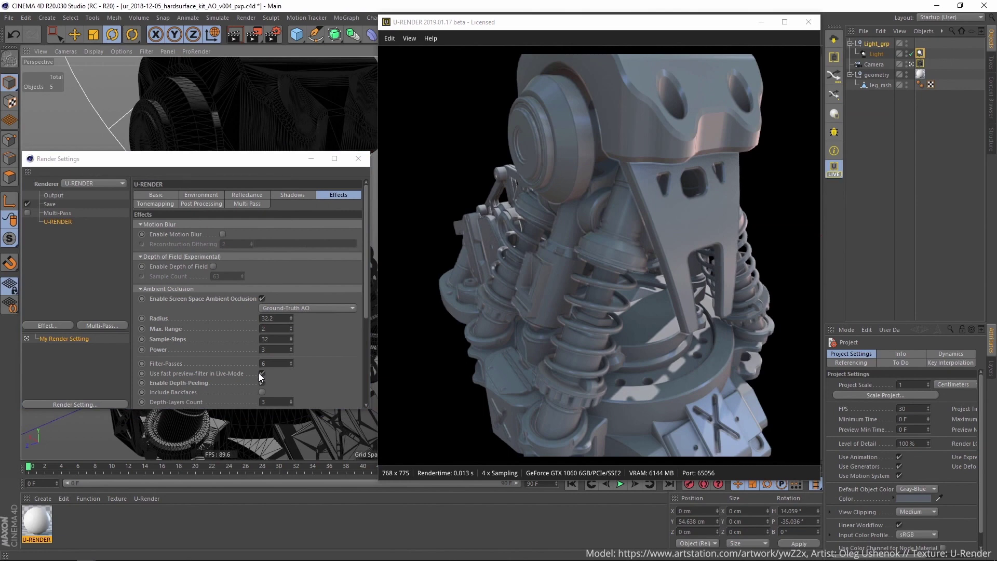
- Bring up the yellow textured leg scene, toggle AO off to compare and set it back to Hemisphere AO
left_click(291, 319)
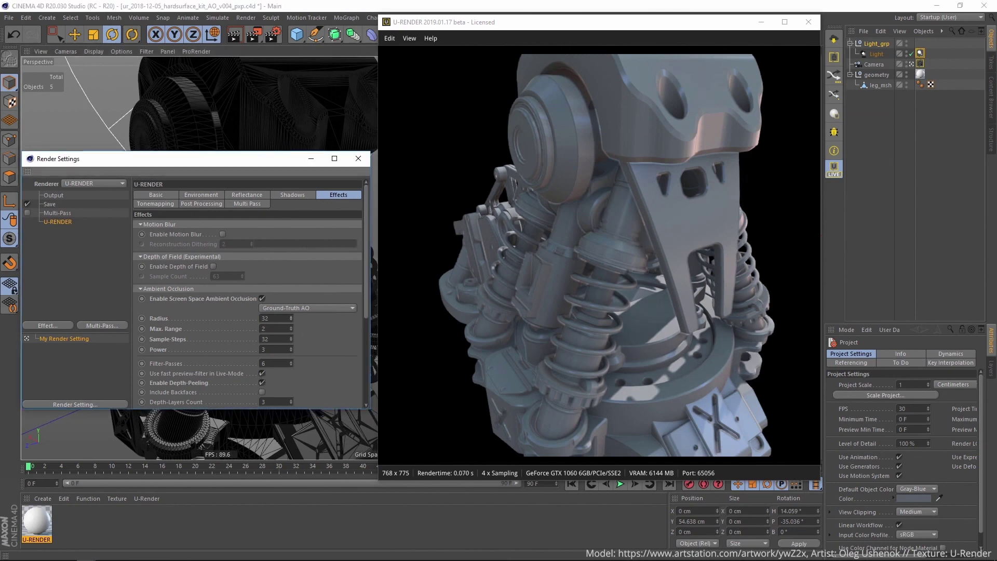
double_click(266, 318)
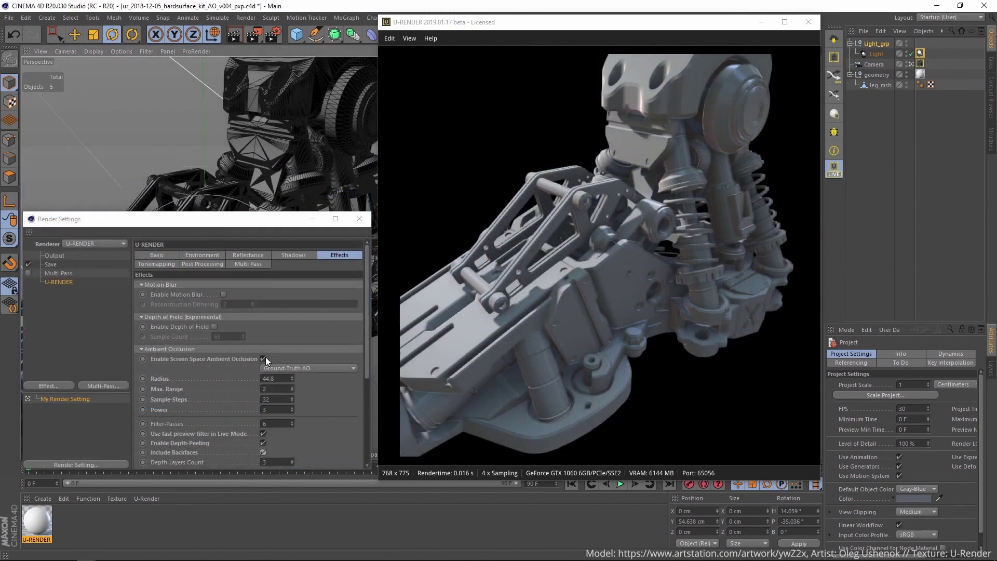
left_click(265, 357)
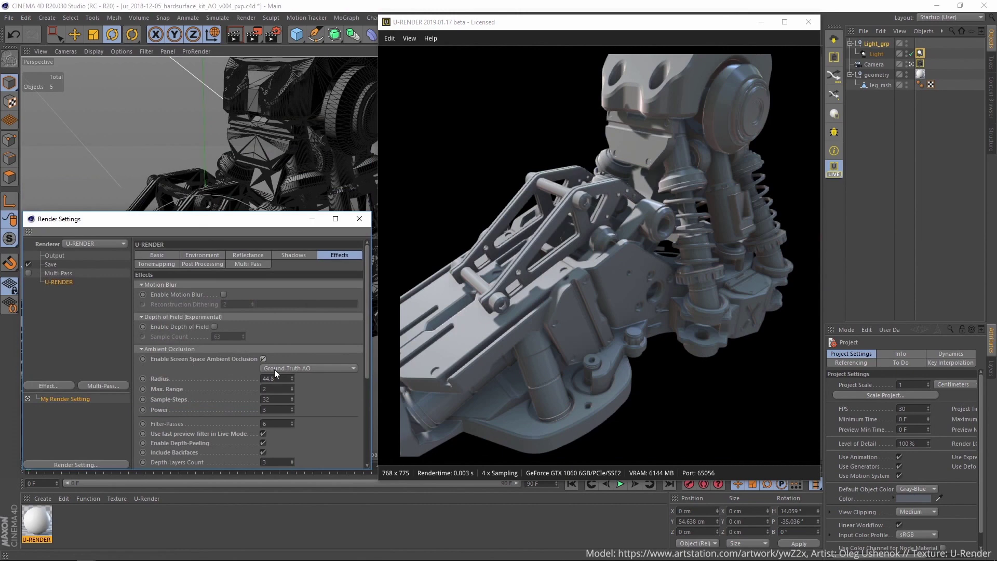
left_click(274, 370)
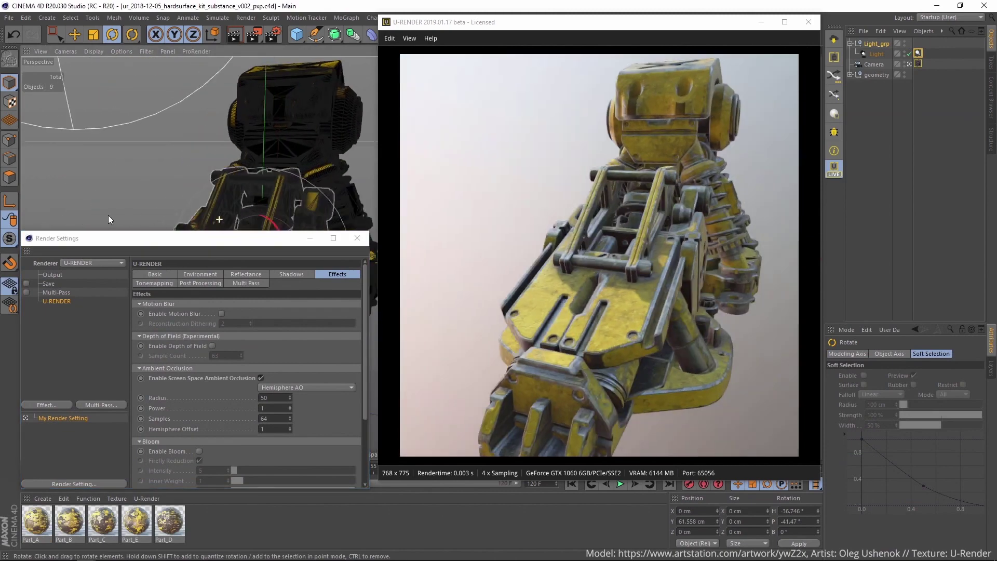
- Compare the yellow leg with screen-space ambient occlusion toggled off and back on from two angles
left_click_drag(201, 222, 226, 218, "alt")
left_click(261, 378)
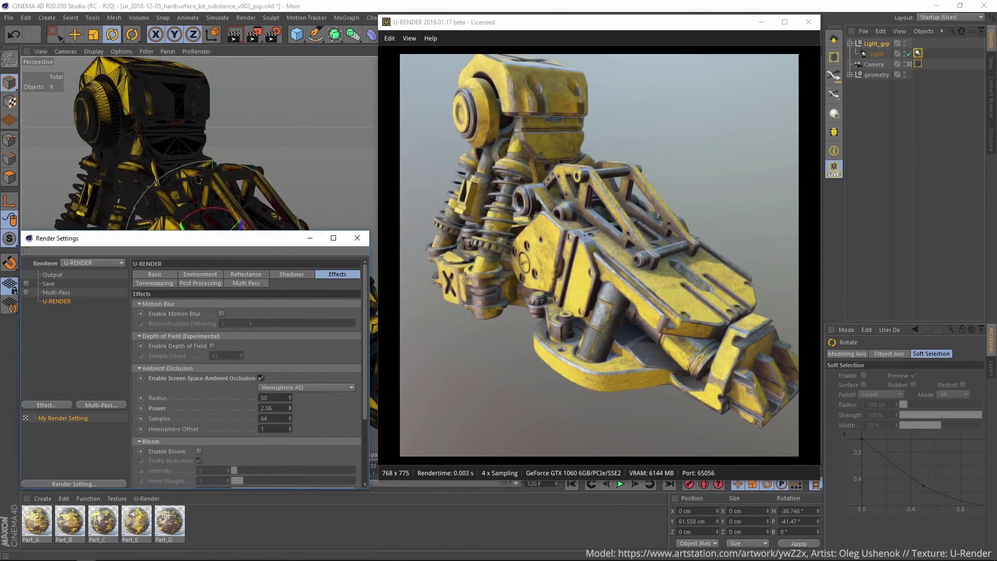
left_click(262, 375)
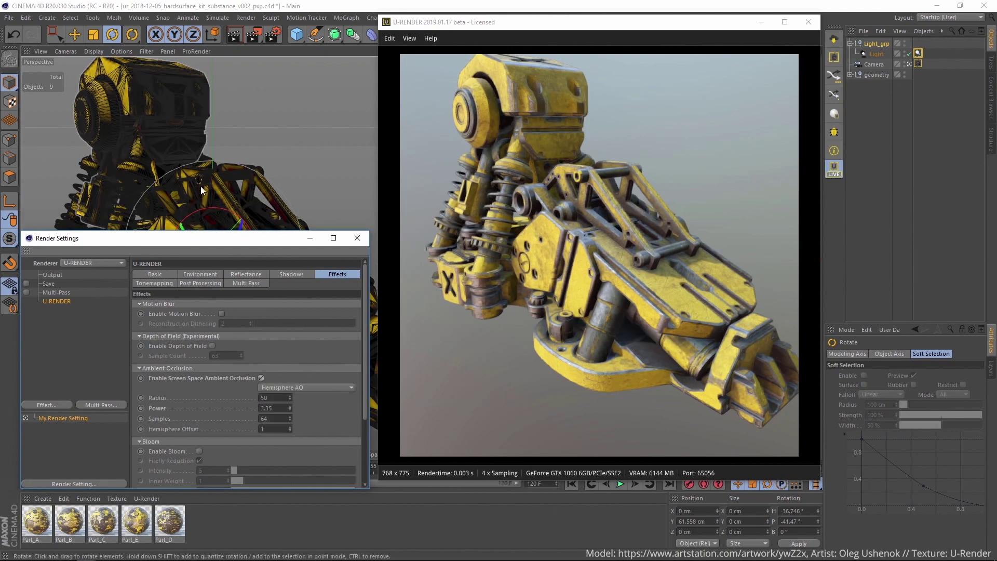
mouse_move(200, 186)
left_mouse_down("alt")
mouse_move(243, 203)
mouse_move(230, 188)
mouse_move(267, 158)
mouse_move(252, 187)
left_mouse_up("alt")
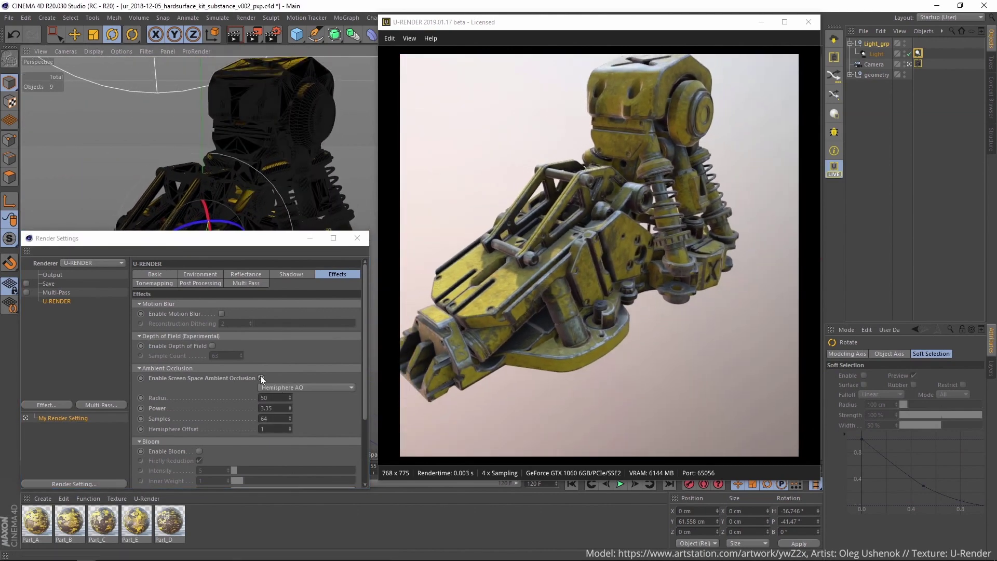
left_click(260, 378)
- Settle the hemisphere occlusion at radius 50 and power about 2.34
left_click_drag(289, 397, 289, 392)
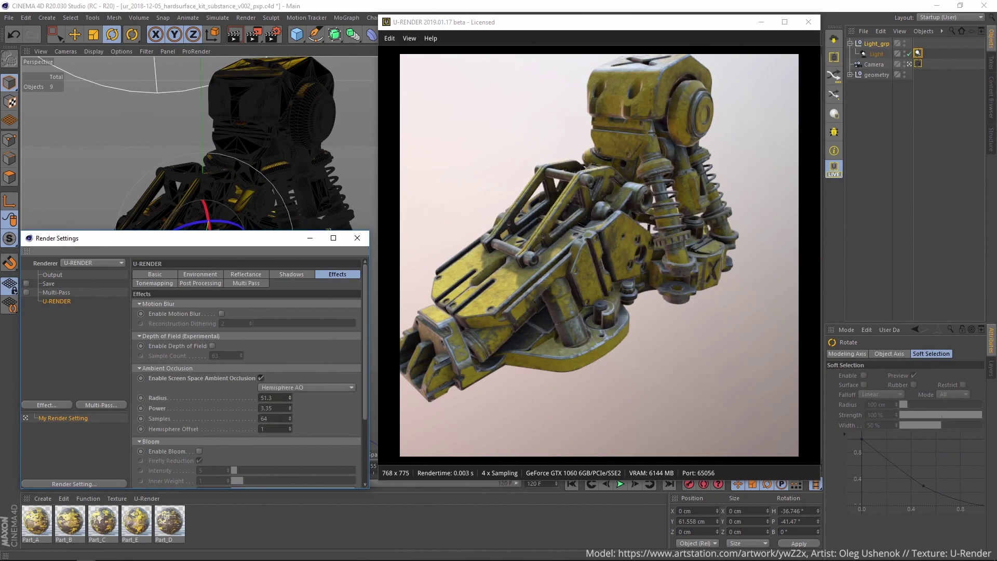
left_click_drag(289, 409, 289, 413)
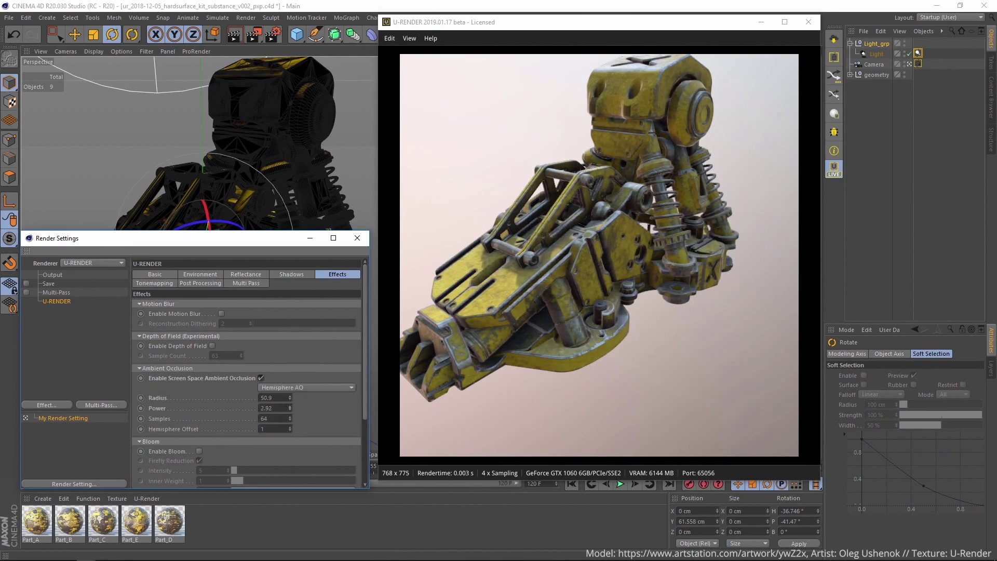
left_click(282, 386)
- Switch the occlusion mode to Ground-Truth AO and orbit to a wider side view of the leg
left_click(281, 407)
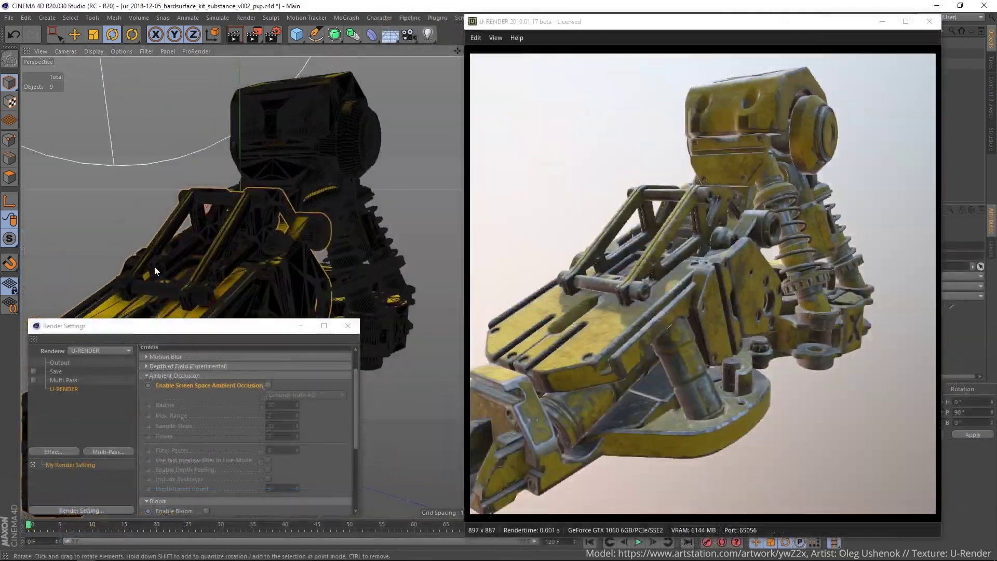
left_click_drag(154, 266, 199, 267, "alt")
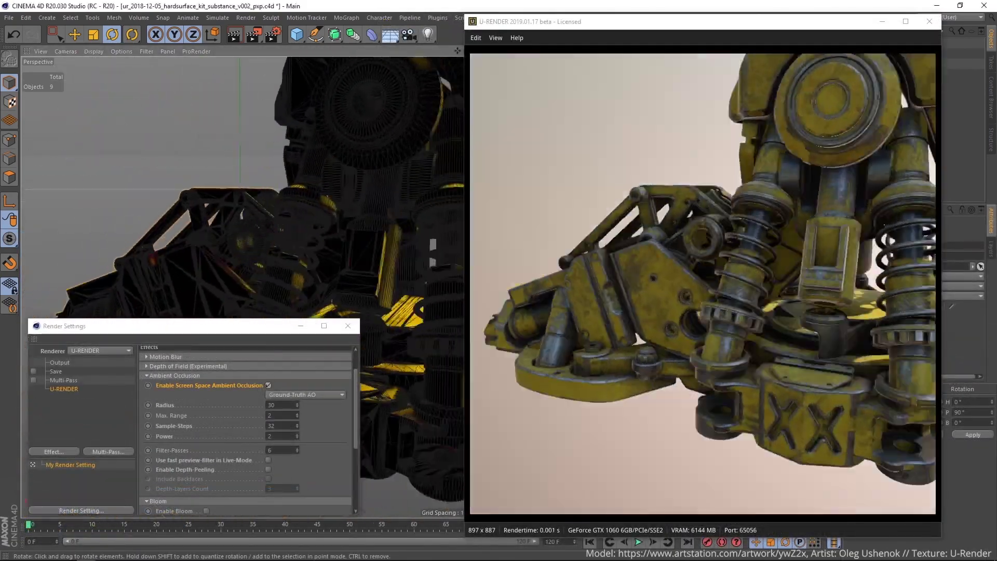
left_click_drag(201, 266, 234, 264, "alt")
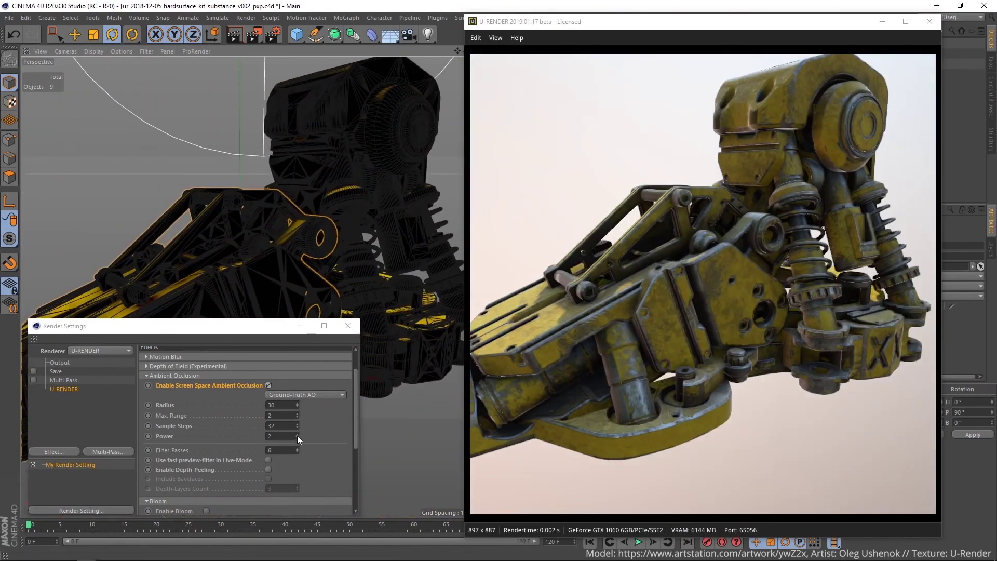